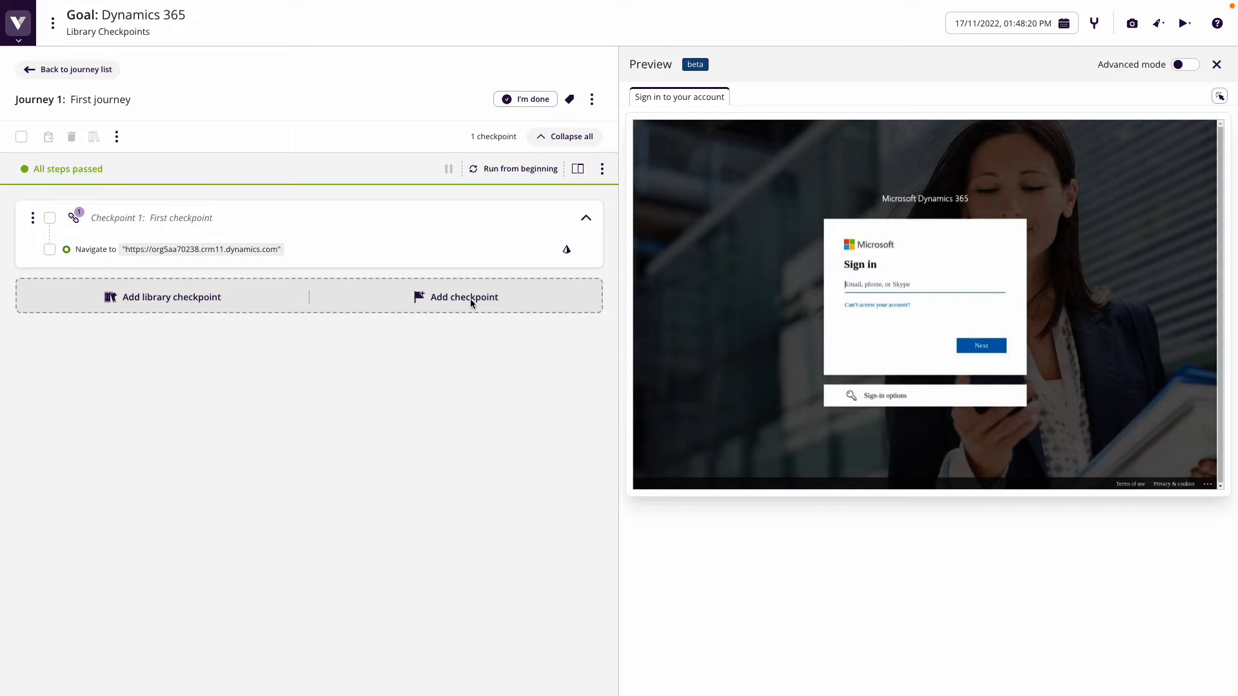
Add a second checkpoint named "Log In" to First journey.
click(452, 298)
text(Log In)
key(Return)
click(50, 334)
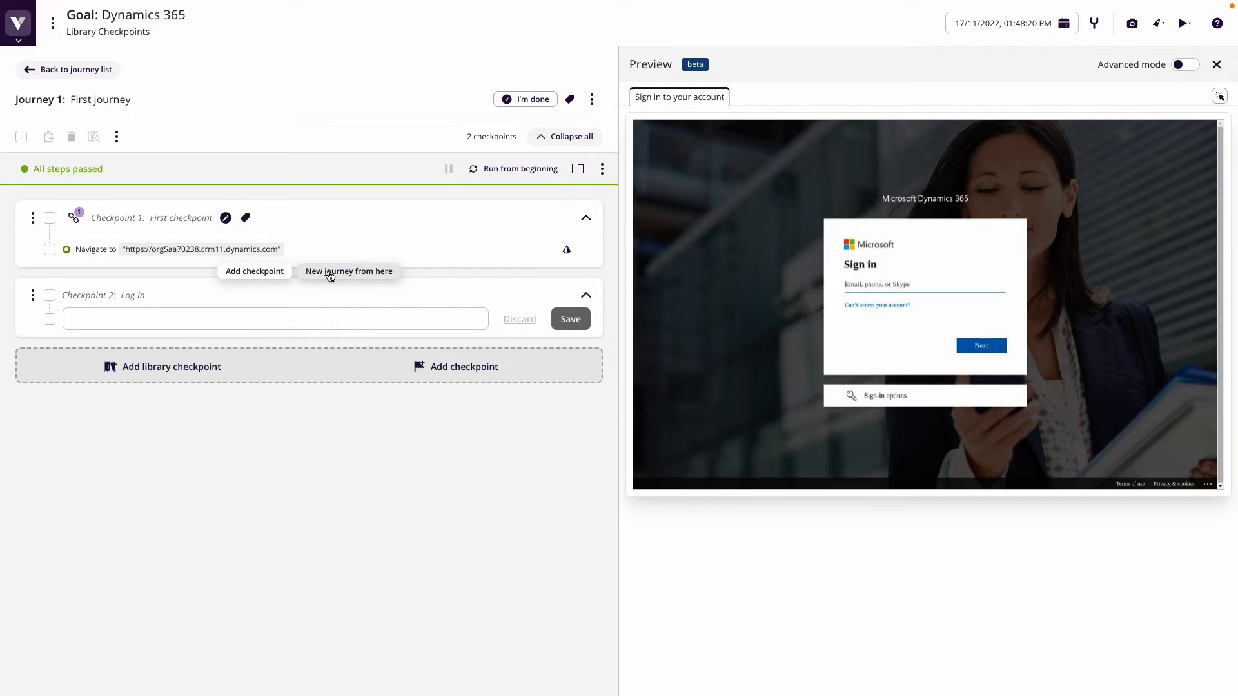
Create a new journey titled "Journey 2" that branches from First checkpoint.
click(363, 276)
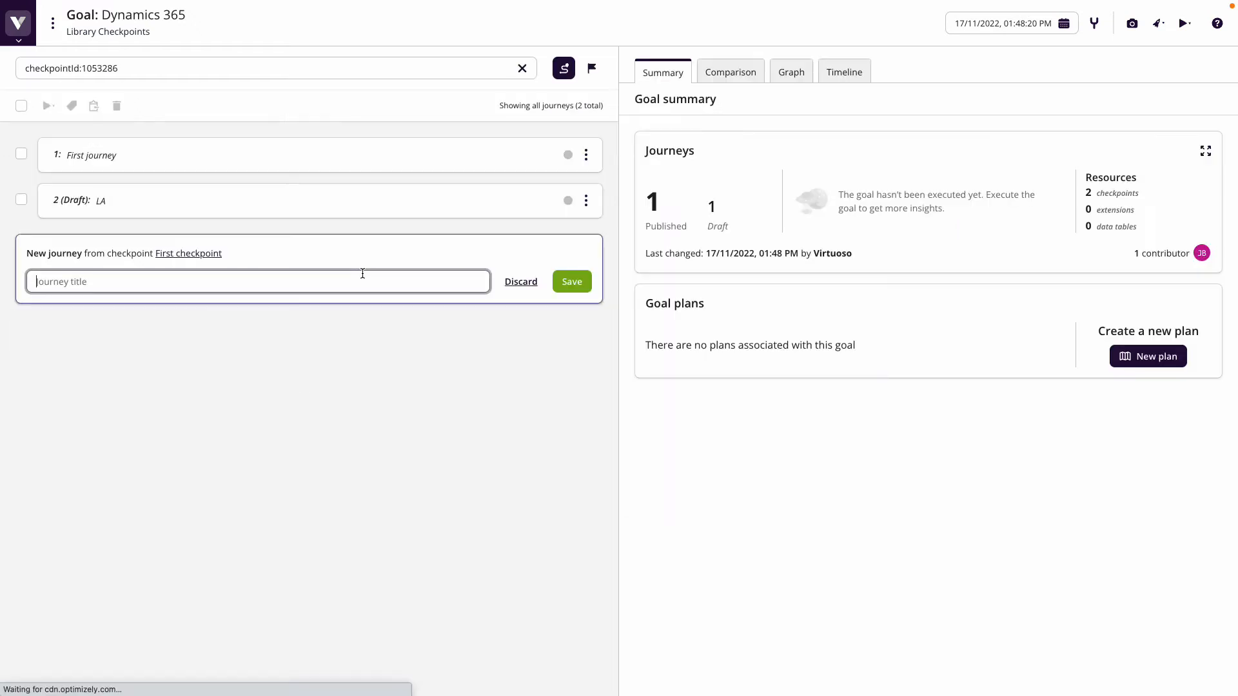
text(Journey )
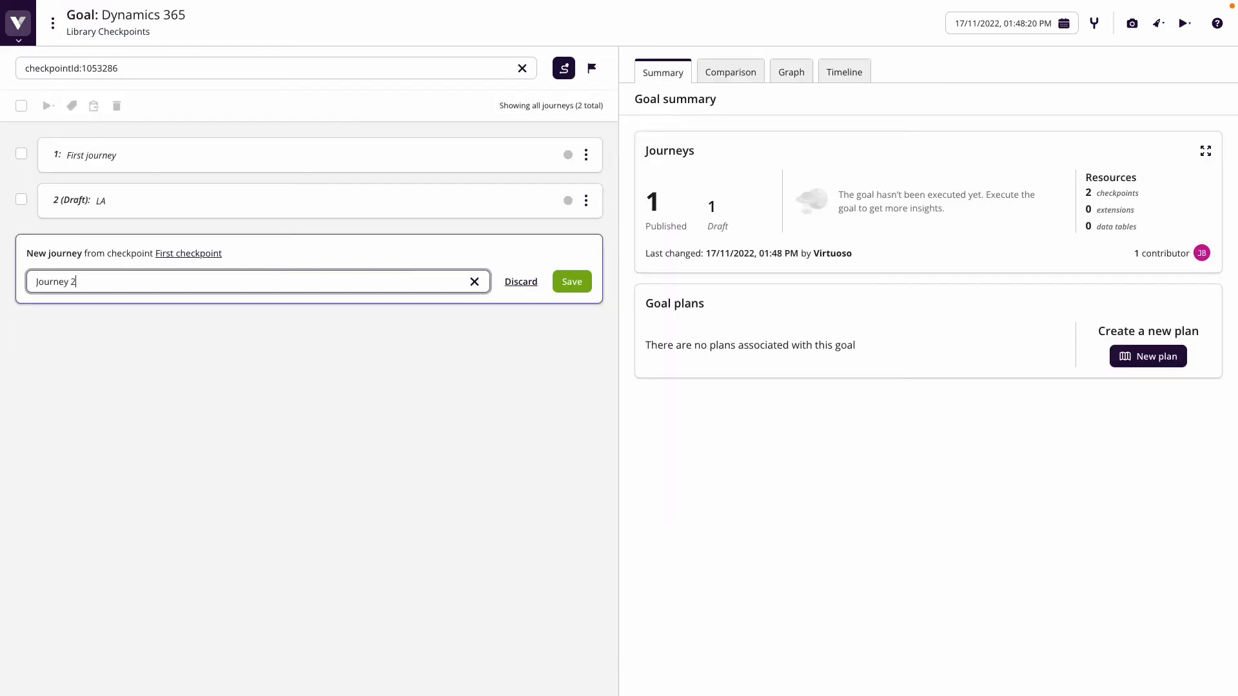
text(2)
key(Return)
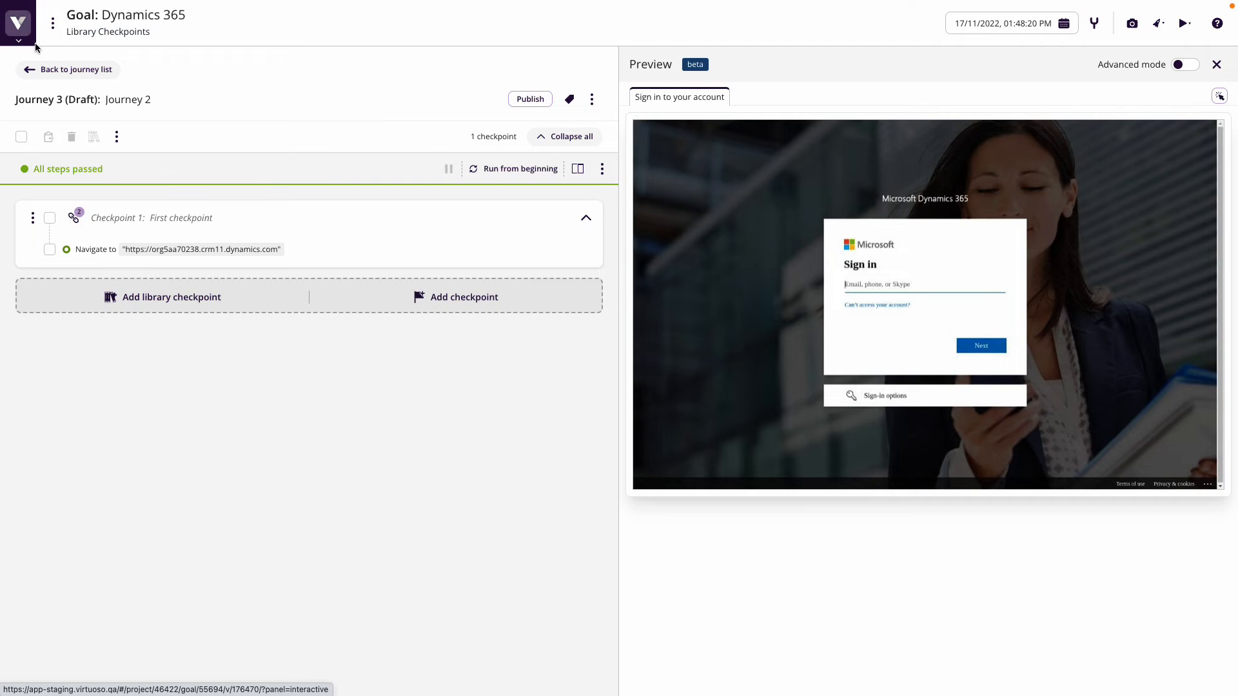
Return to First journey from the journey list and run it.
click(75, 71)
click(346, 162)
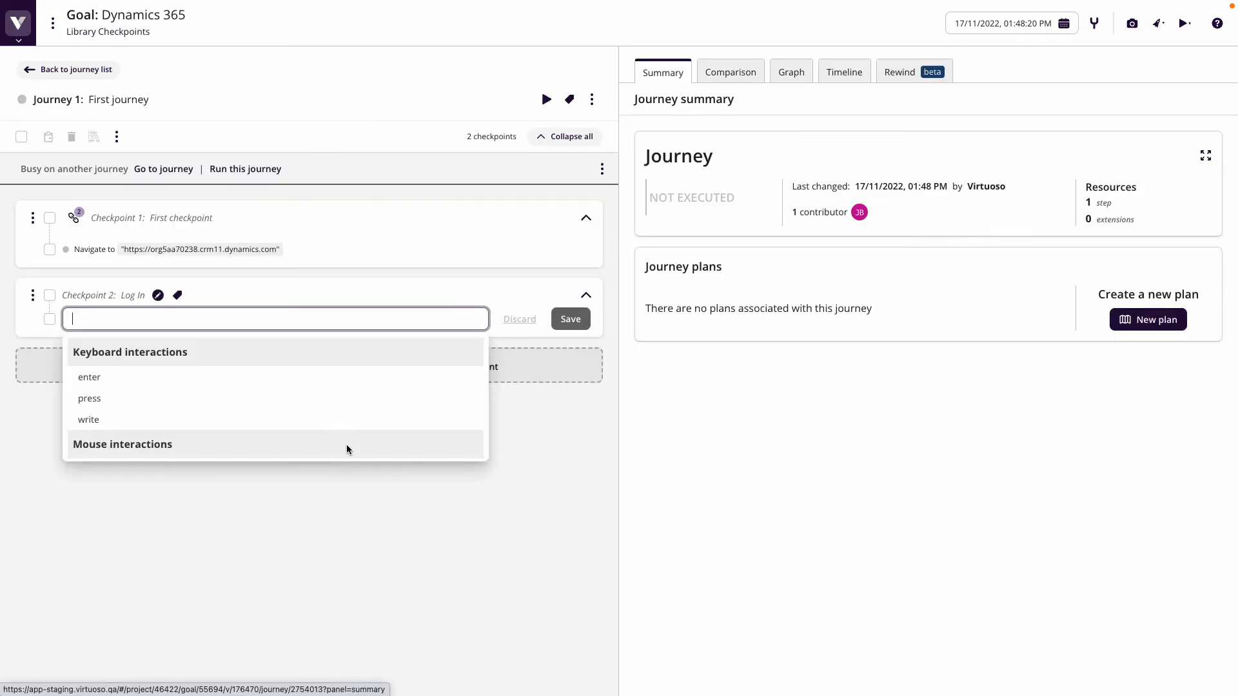
click(401, 554)
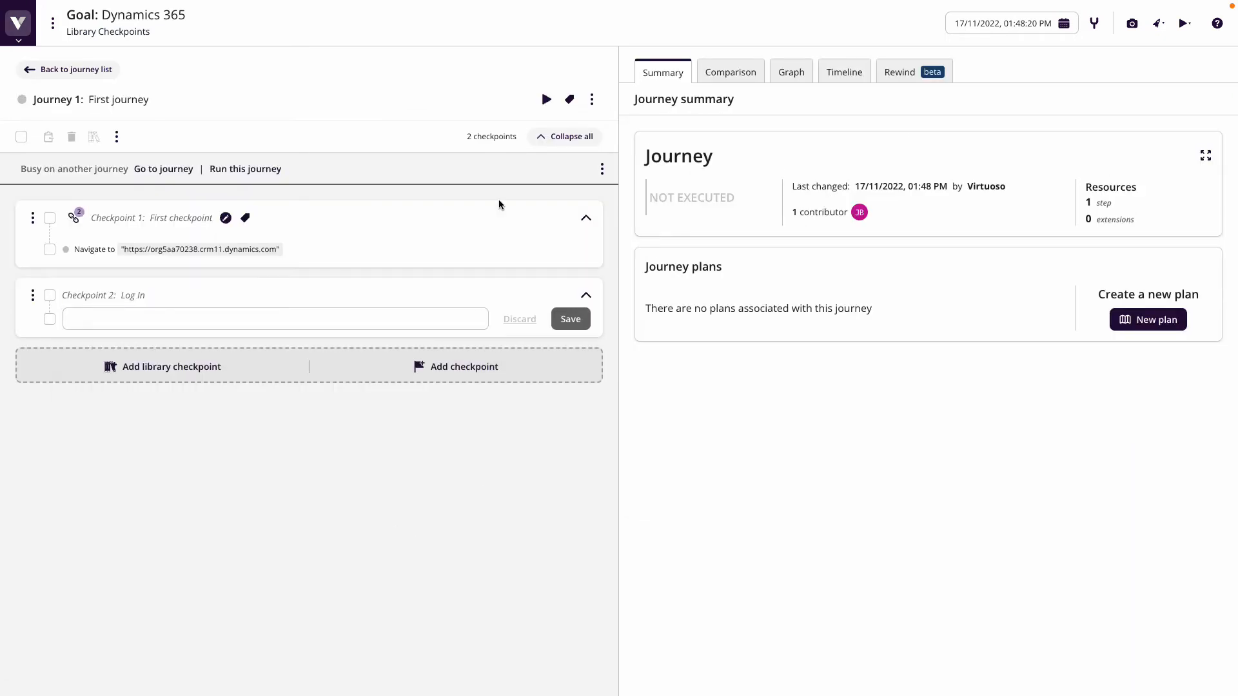
click(251, 170)
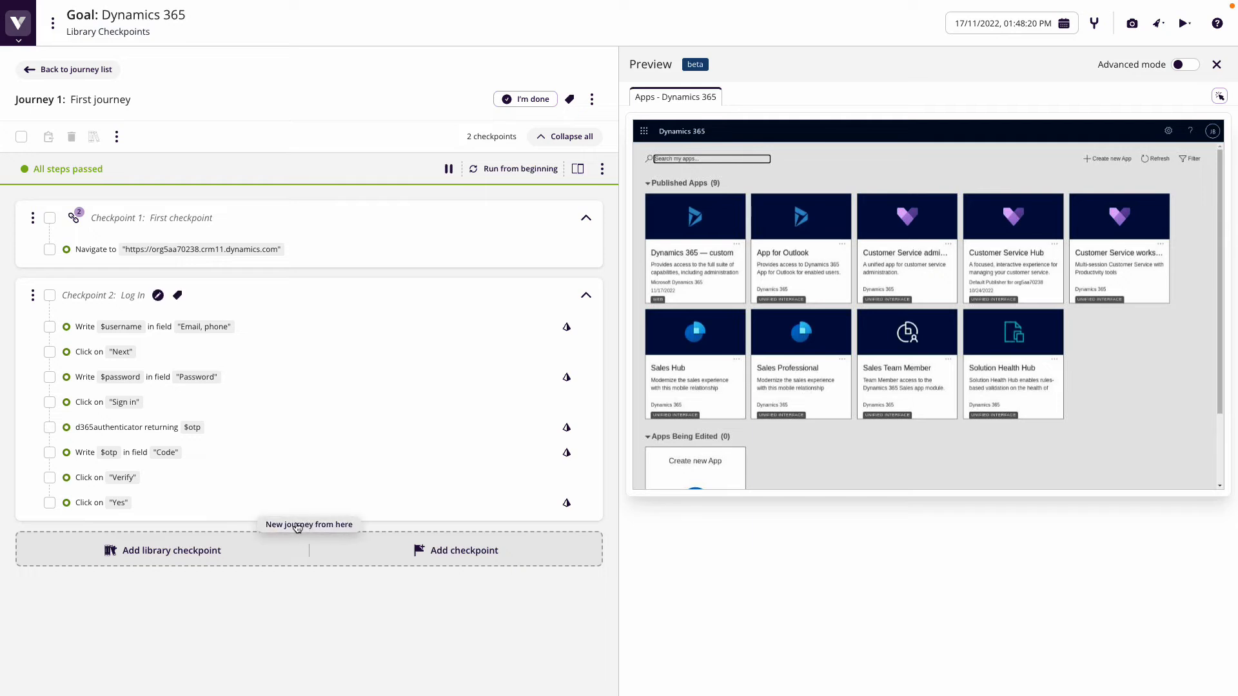
Create a new journey titled "Journey 3" that branches from the Log In checkpoint.
click(298, 528)
text(Journey 3)
key(Return)
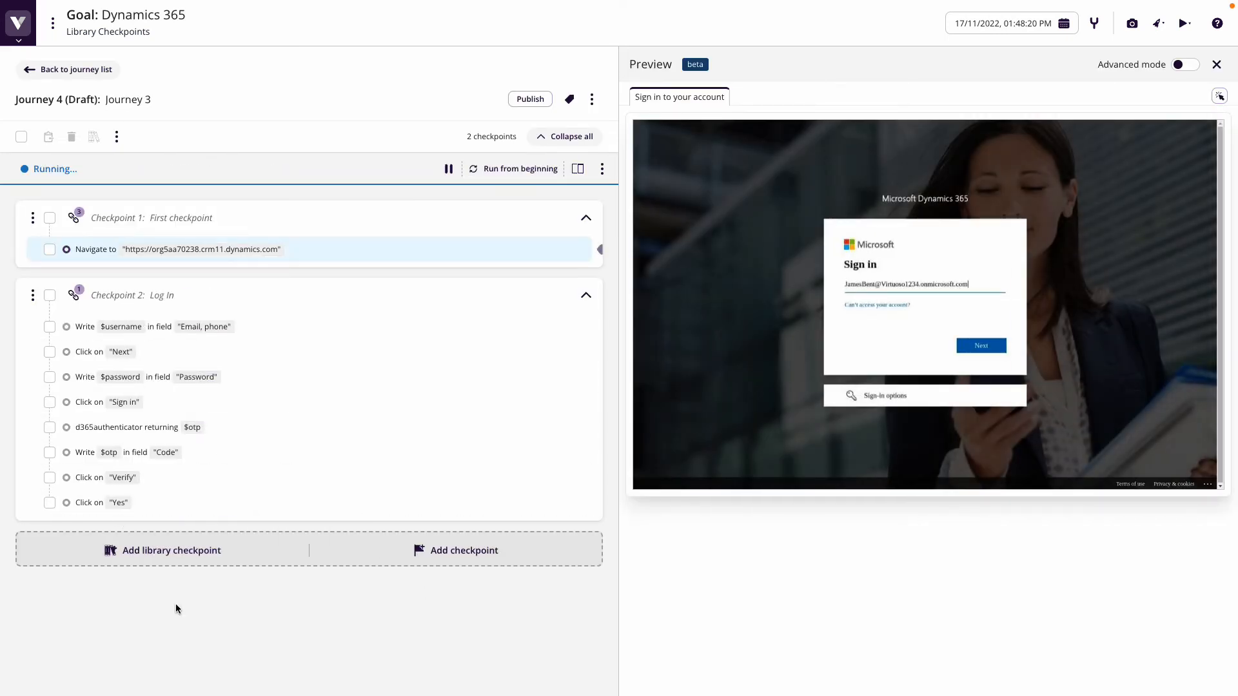
Reopen First journey from the journey list and start running it again.
click(68, 75)
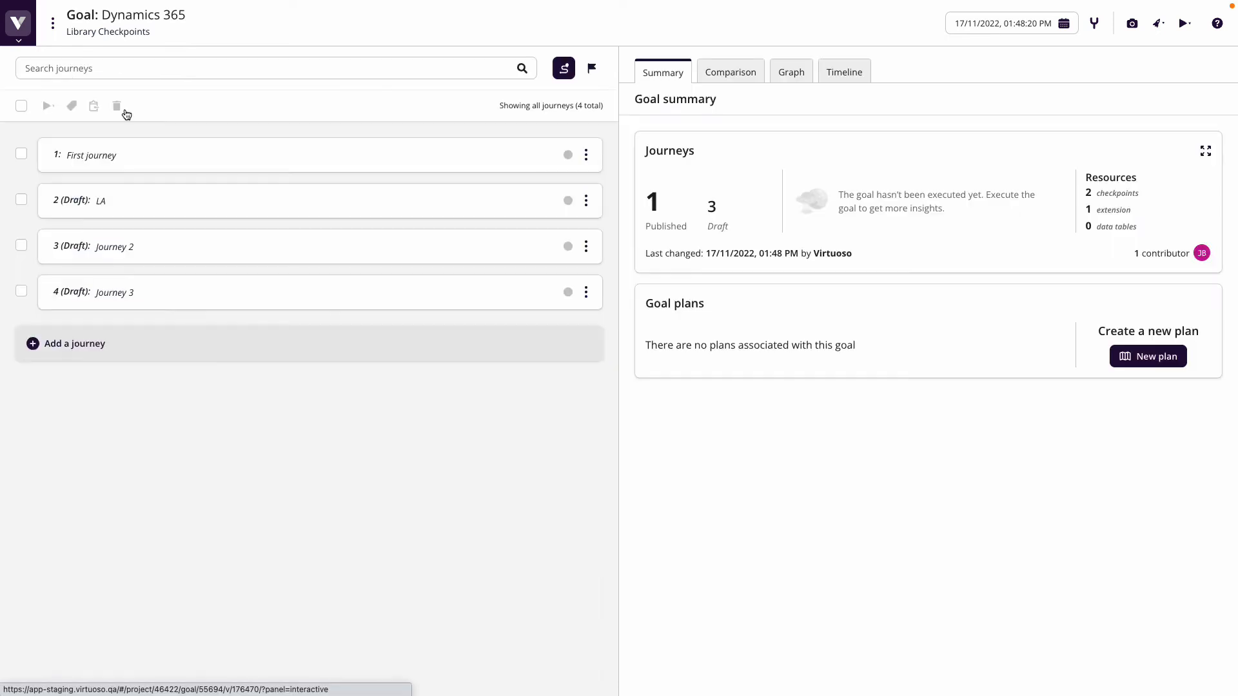
click(235, 153)
click(266, 169)
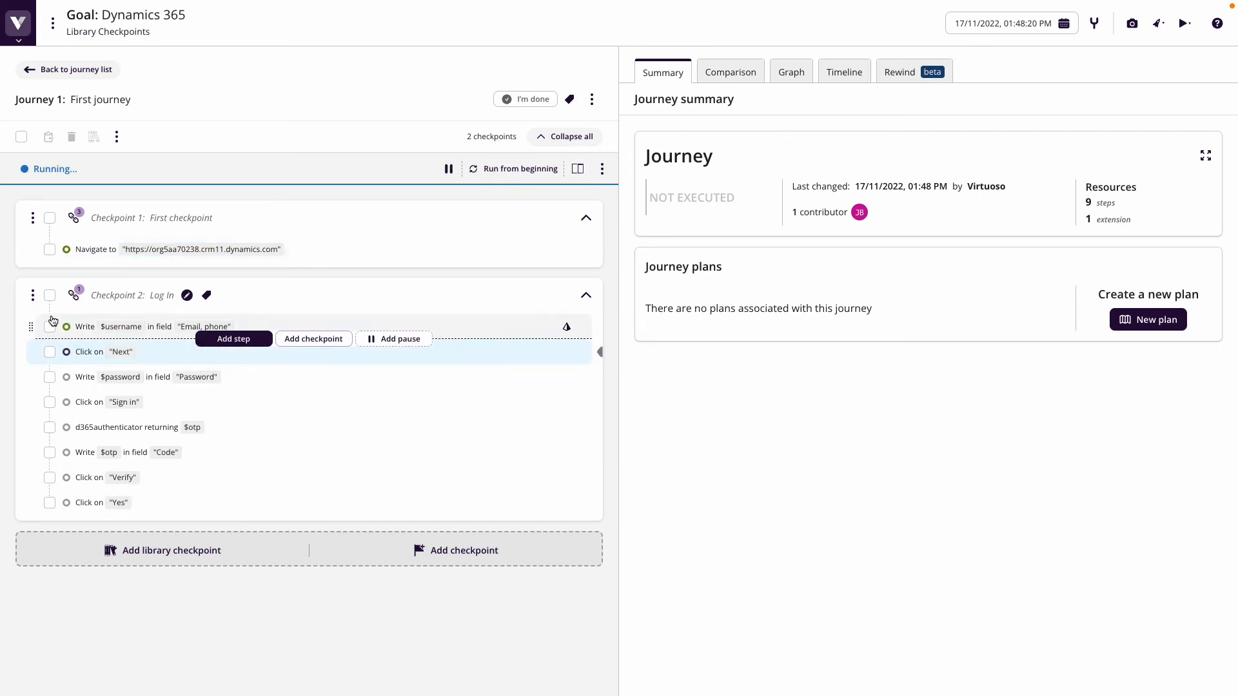
Add the Log In checkpoint of First journey to the checkpoint library.
click(33, 296)
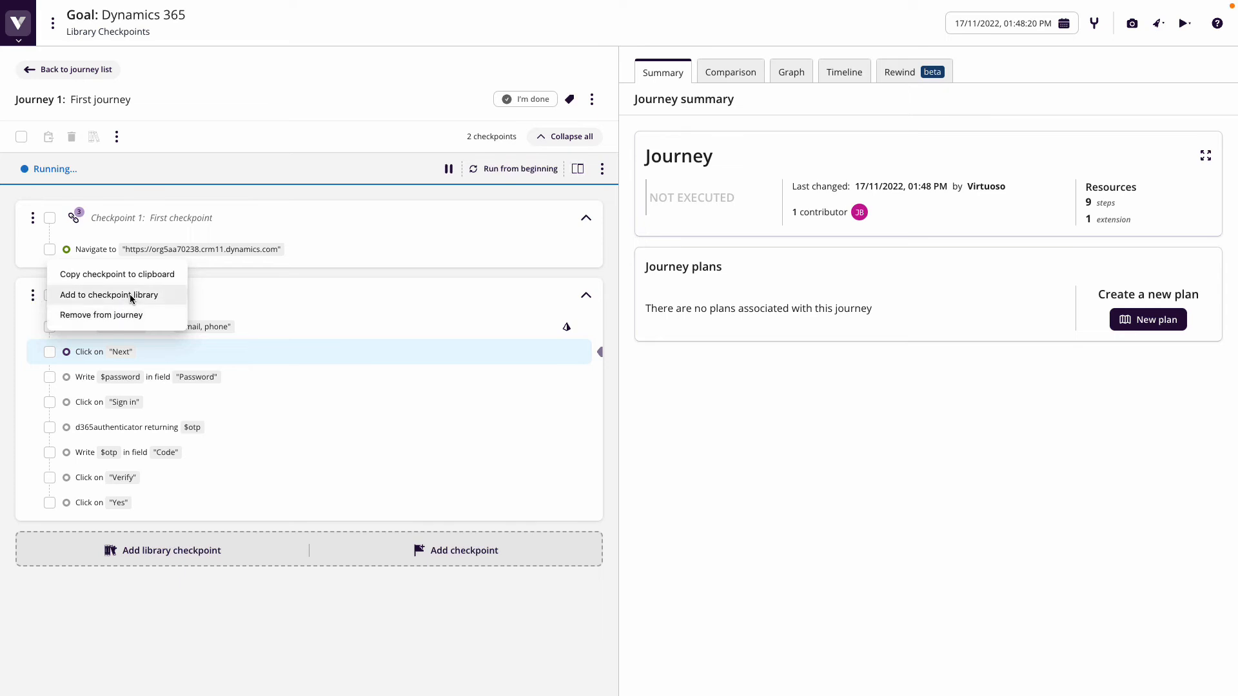
click(103, 295)
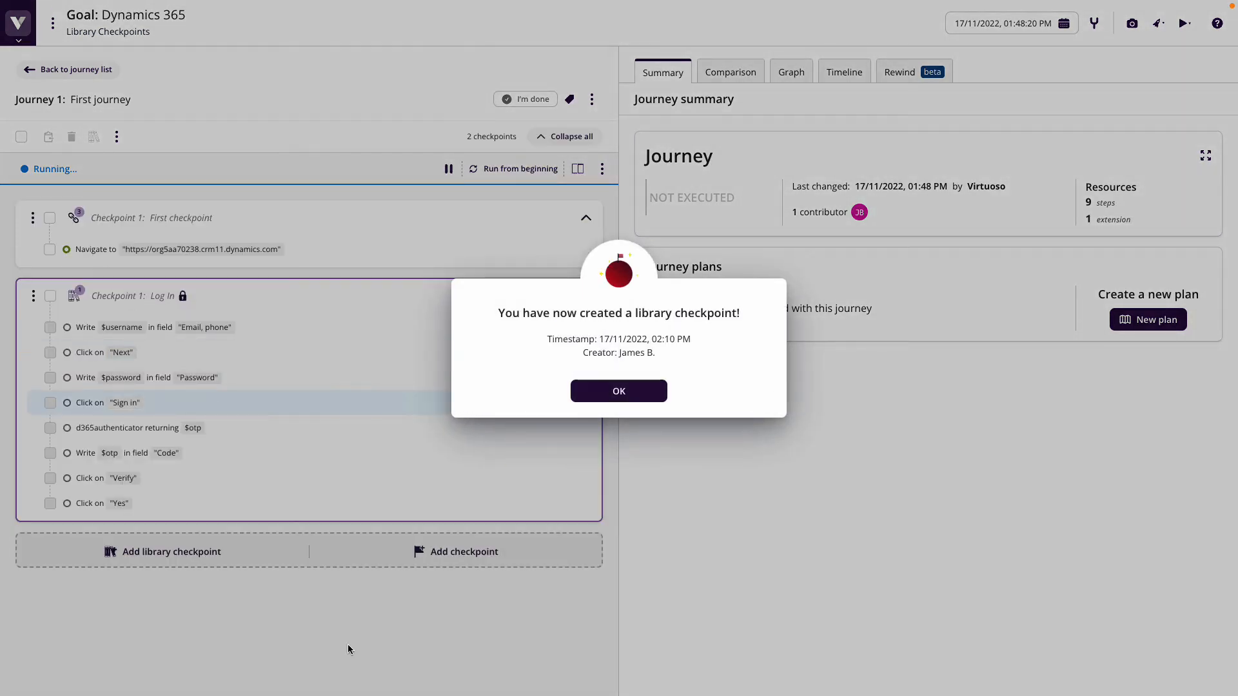
click(635, 392)
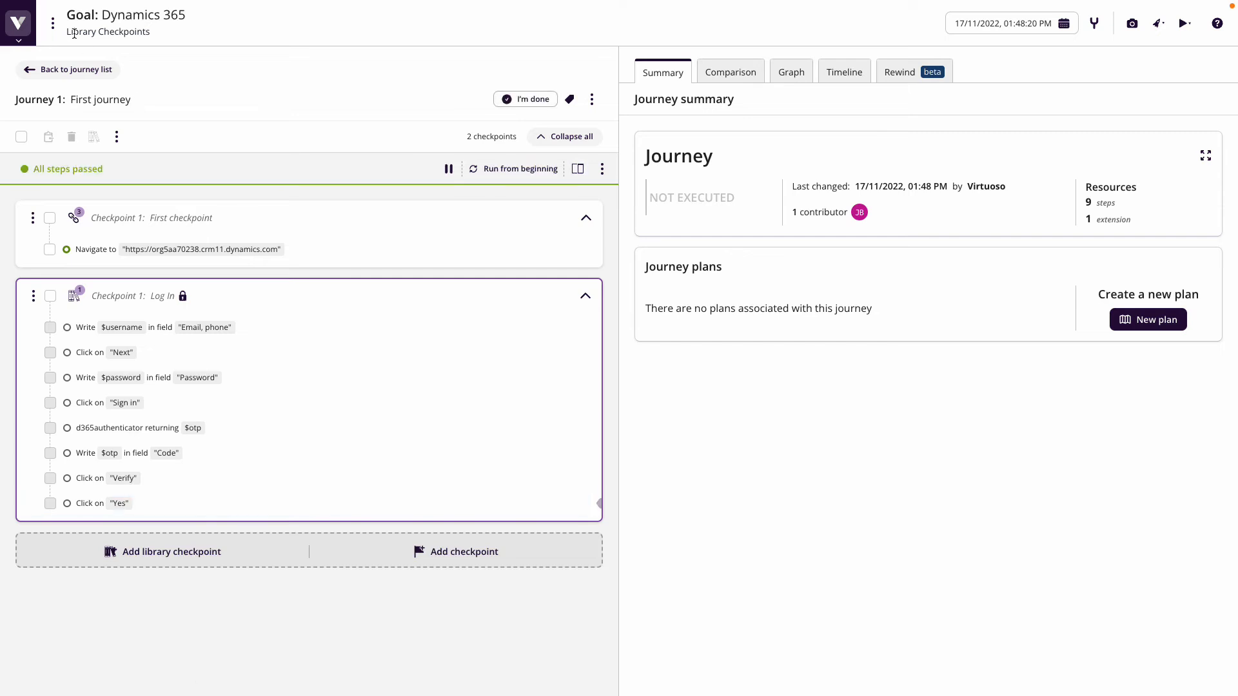
Copy the Navigate step's URL and create a new project goal named "Goal 2" with starting URL org5aa70238.crm11.dynamics.com and a first journey.
mouse_move(280, 249)
drag(281, 251, 132, 253)
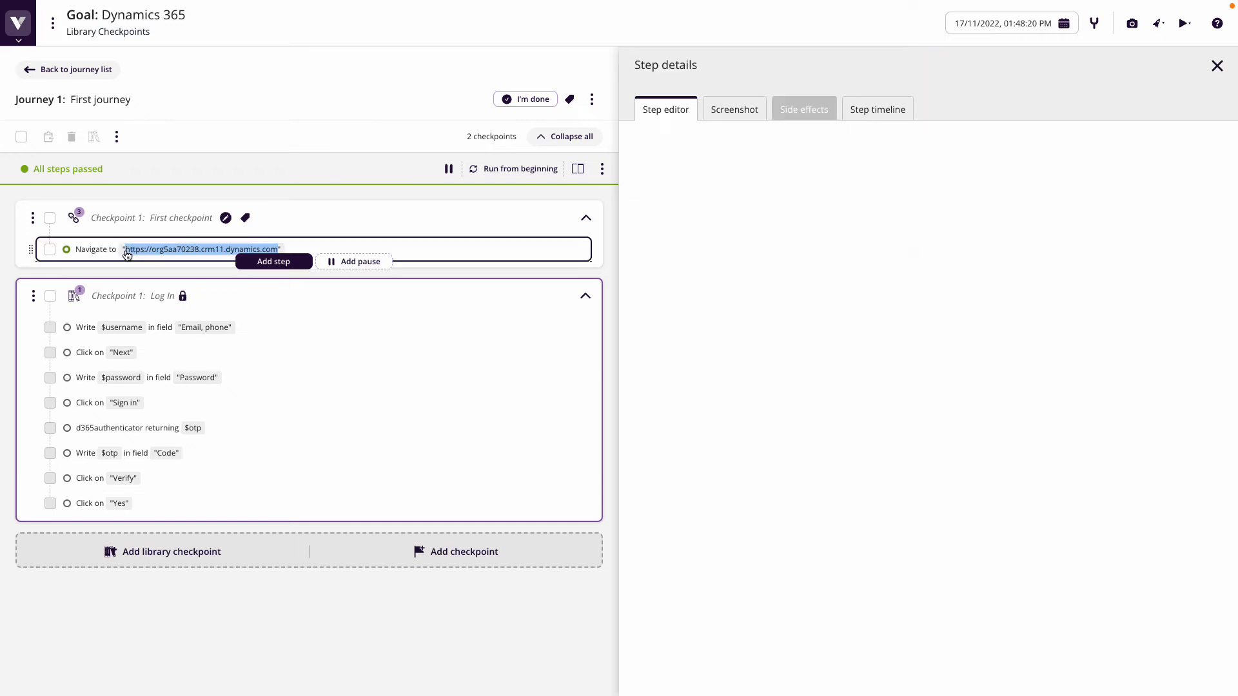
click(15, 41)
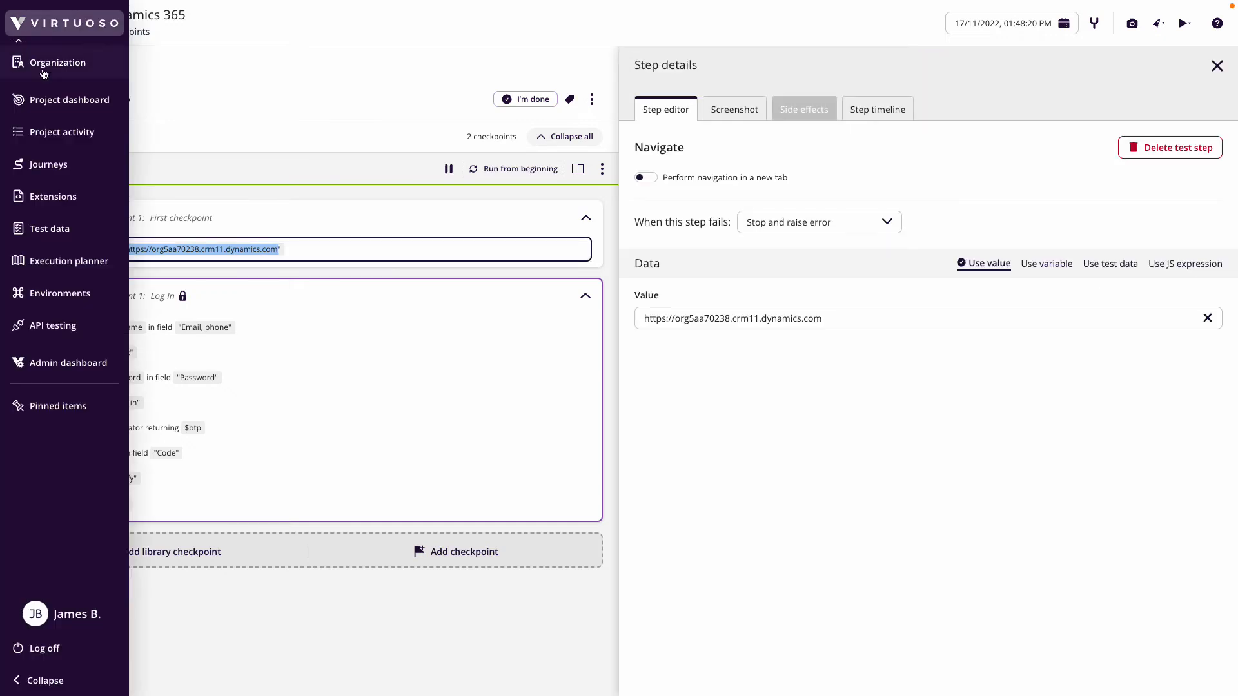
click(100, 100)
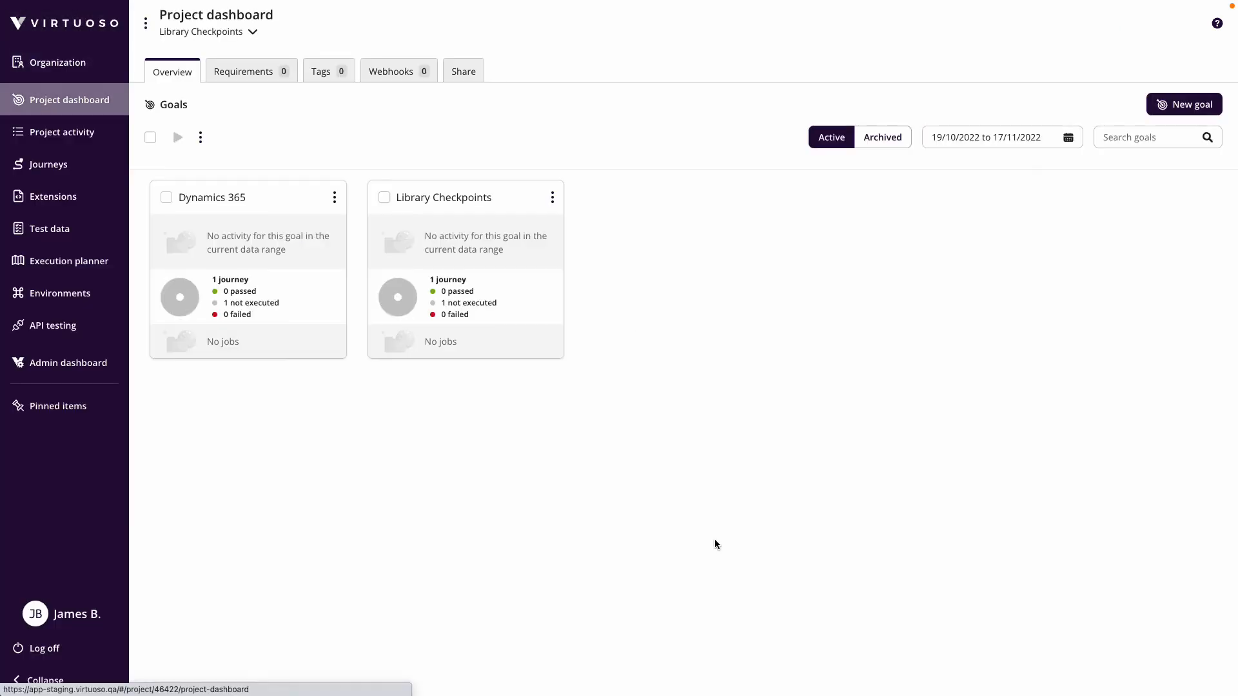
click(1193, 105)
click(862, 161)
text(Goal 2)
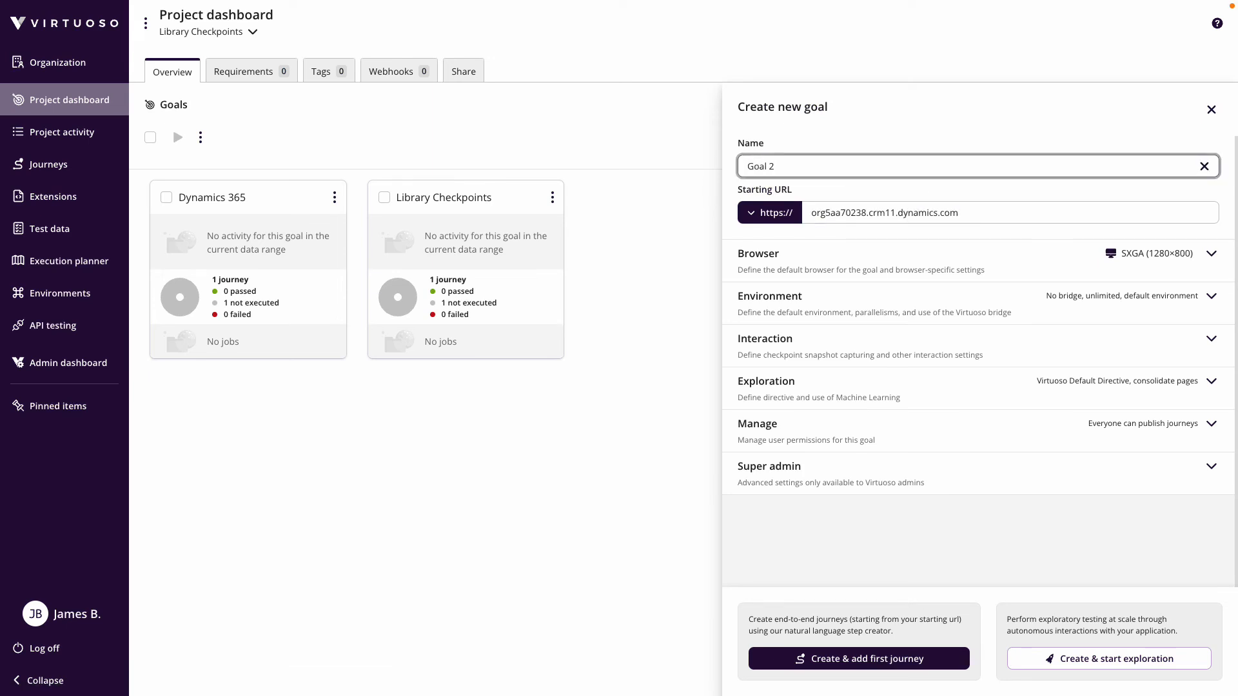
key(Return)
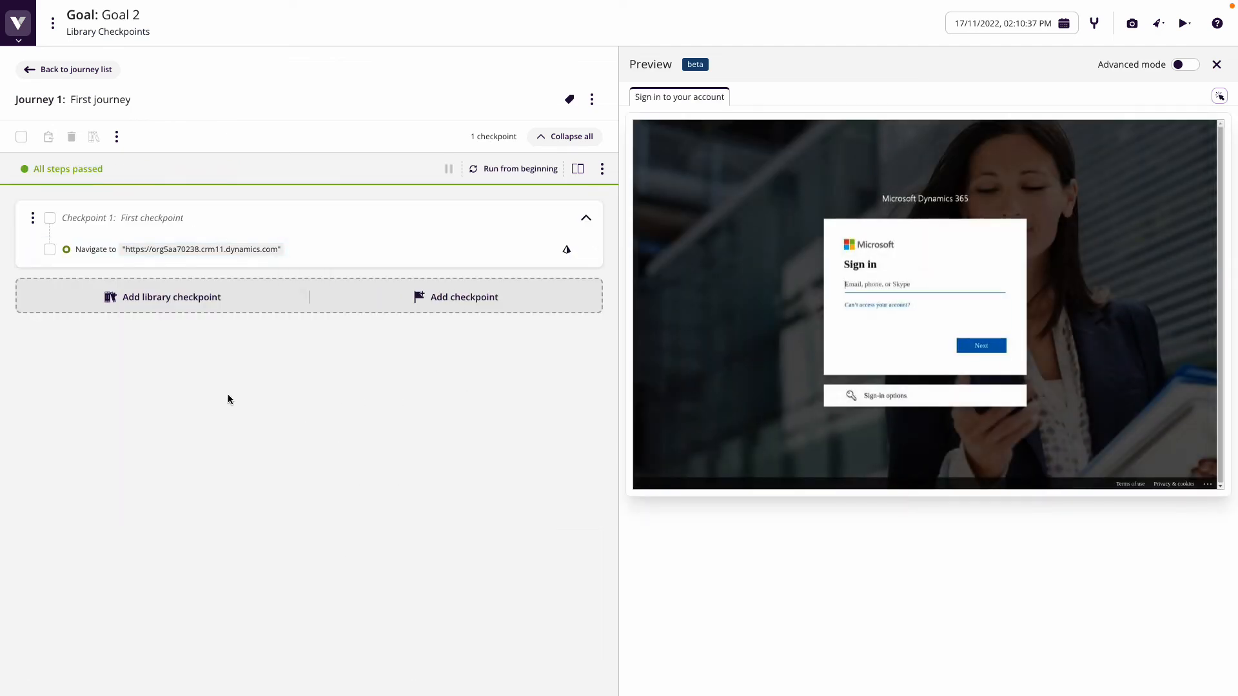
Add the Log In and Open Dynamics Sales Enterprise library checkpoints to Goal 2's First journey.
click(157, 296)
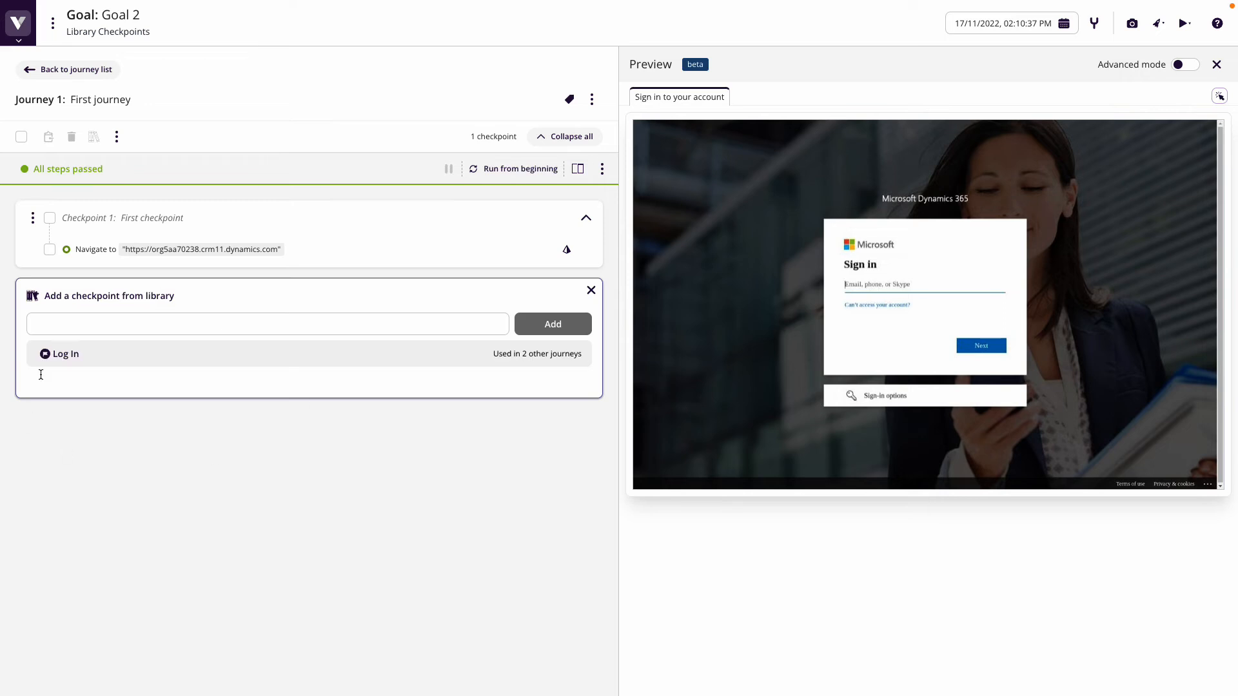
click(63, 354)
click(579, 324)
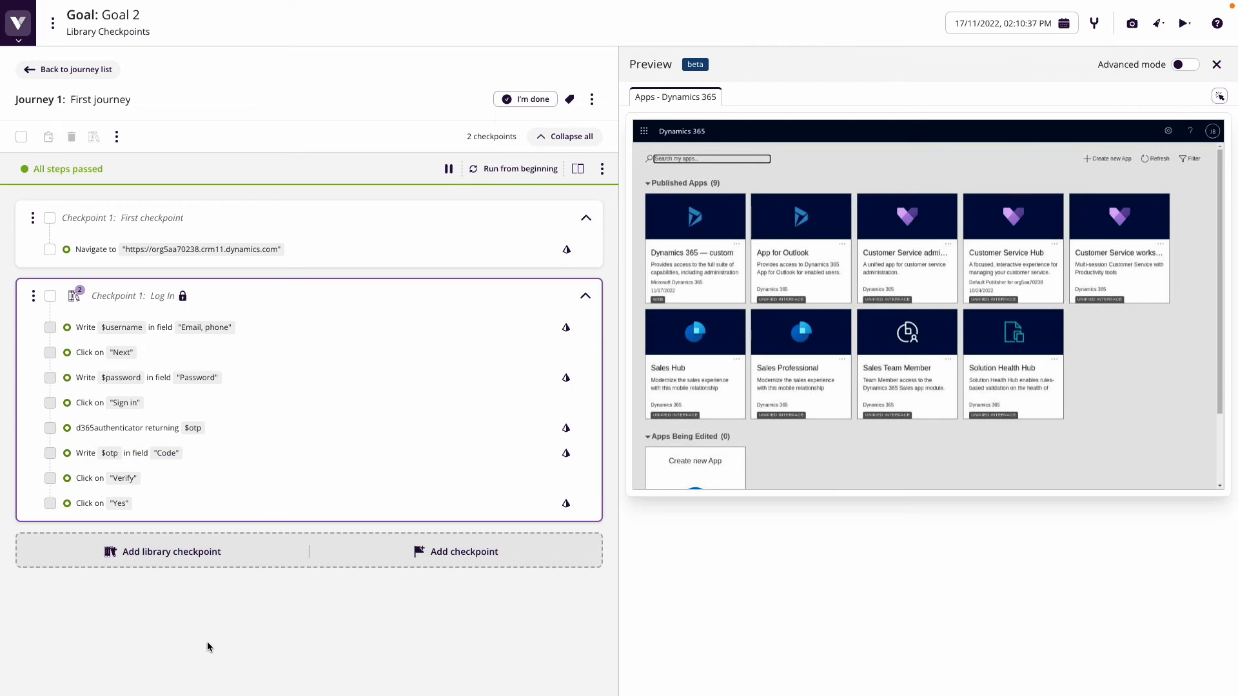
click(173, 553)
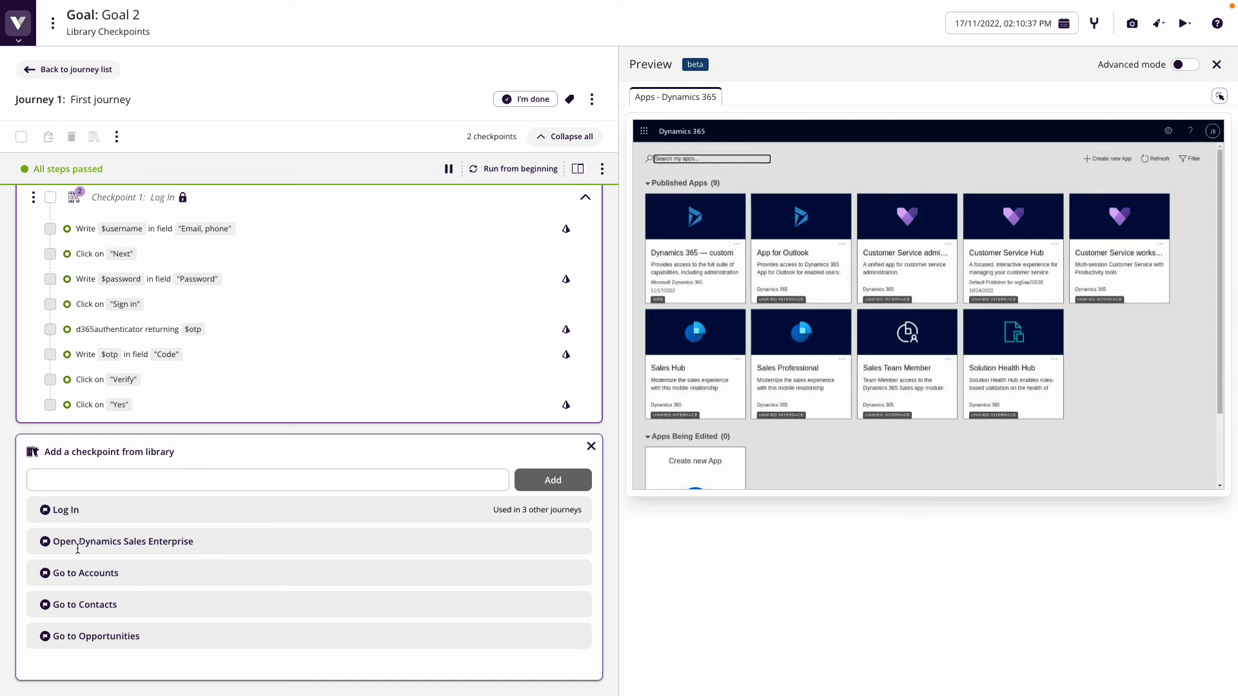
click(182, 544)
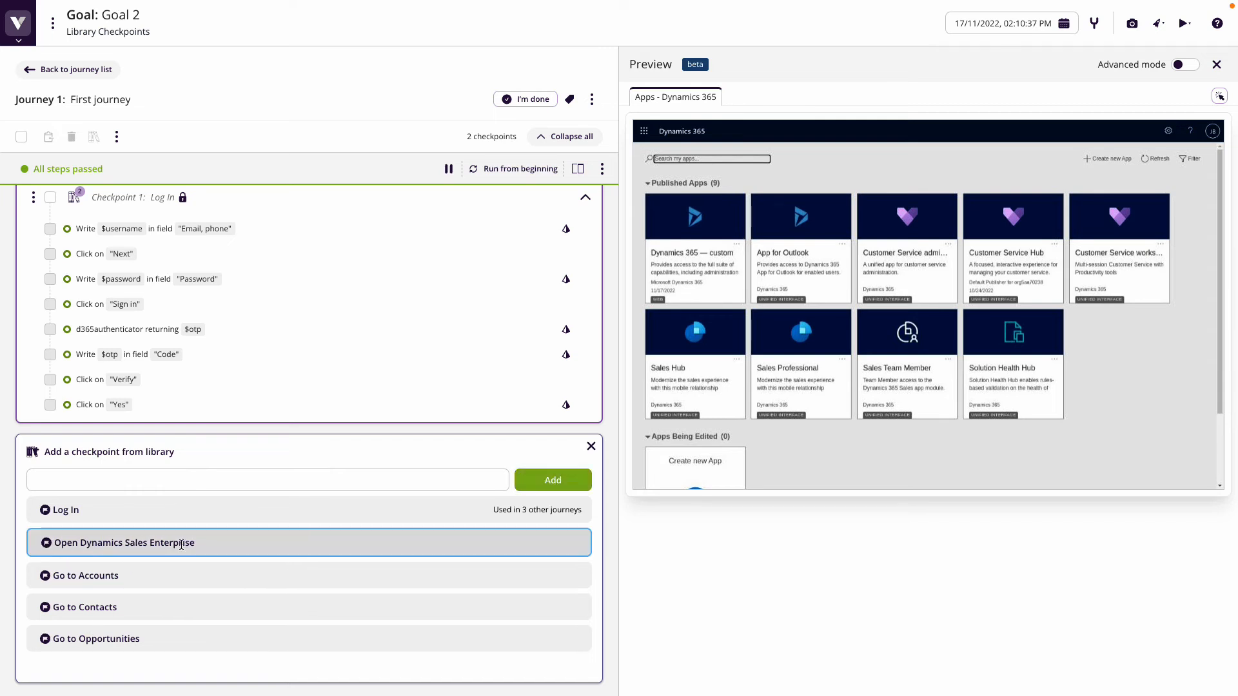
click(577, 484)
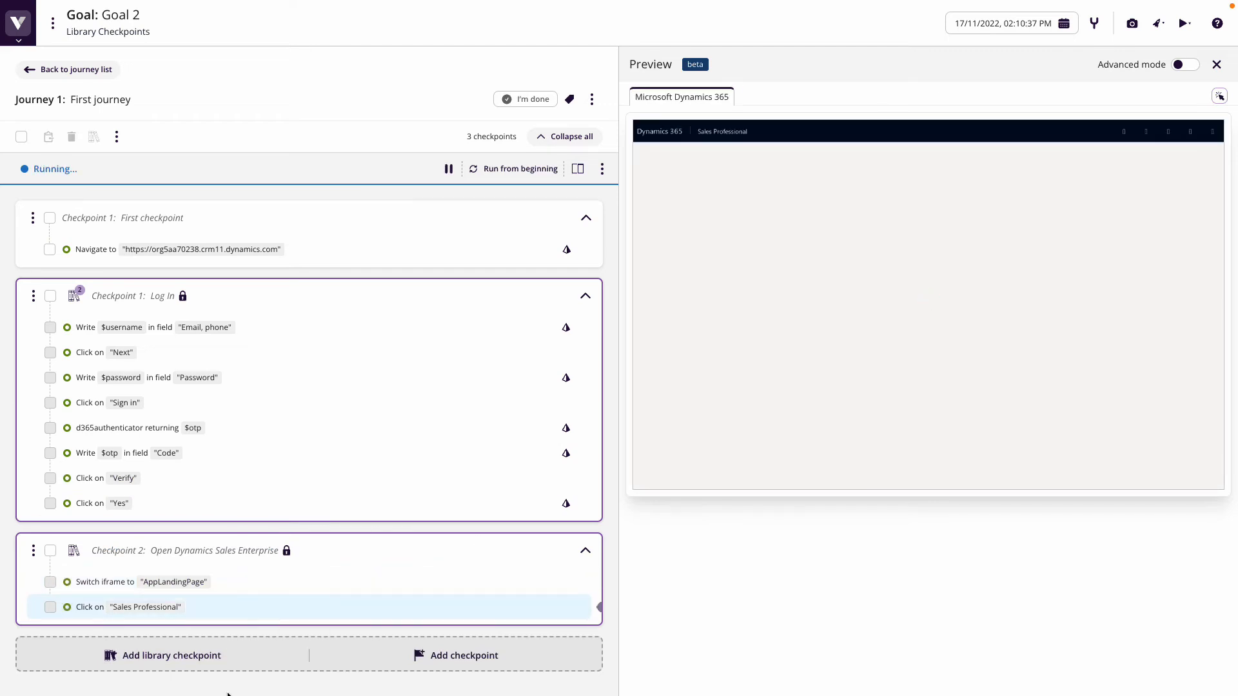
Append the Go to Accounts, Go to Contacts and Go to Opportunities library checkpoints to the end of the journey.
click(193, 658)
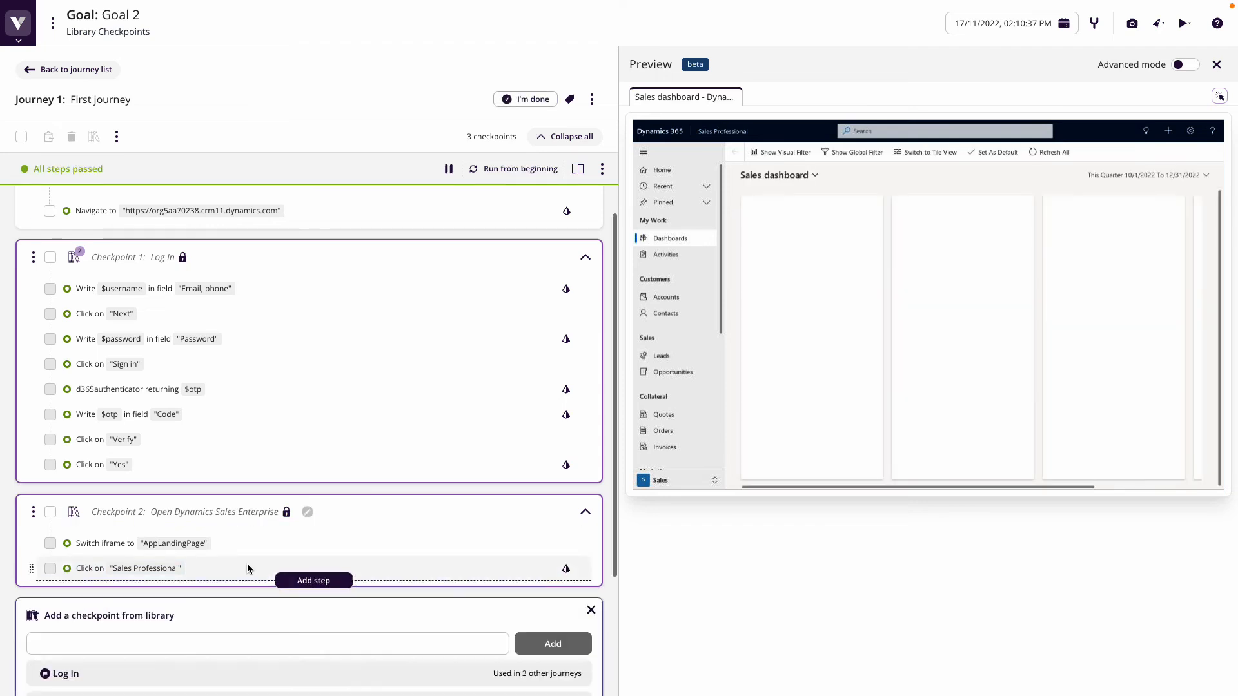
click(84, 583)
click(576, 489)
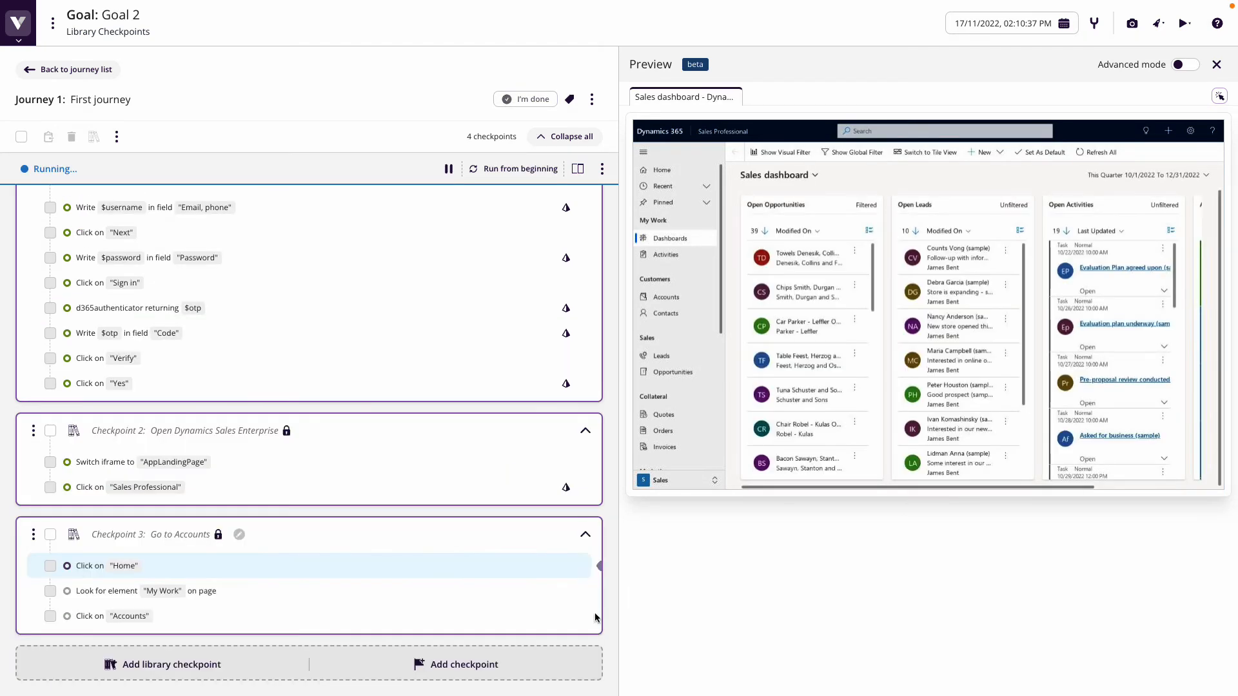
click(152, 666)
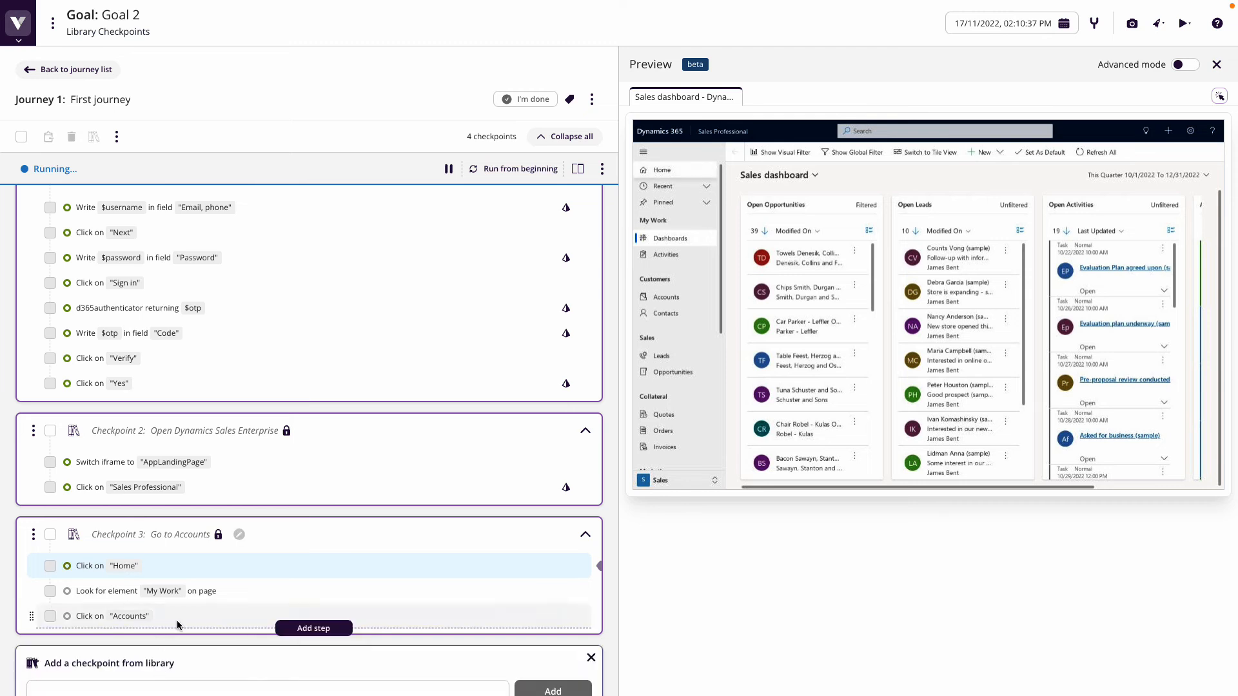
click(122, 609)
click(545, 488)
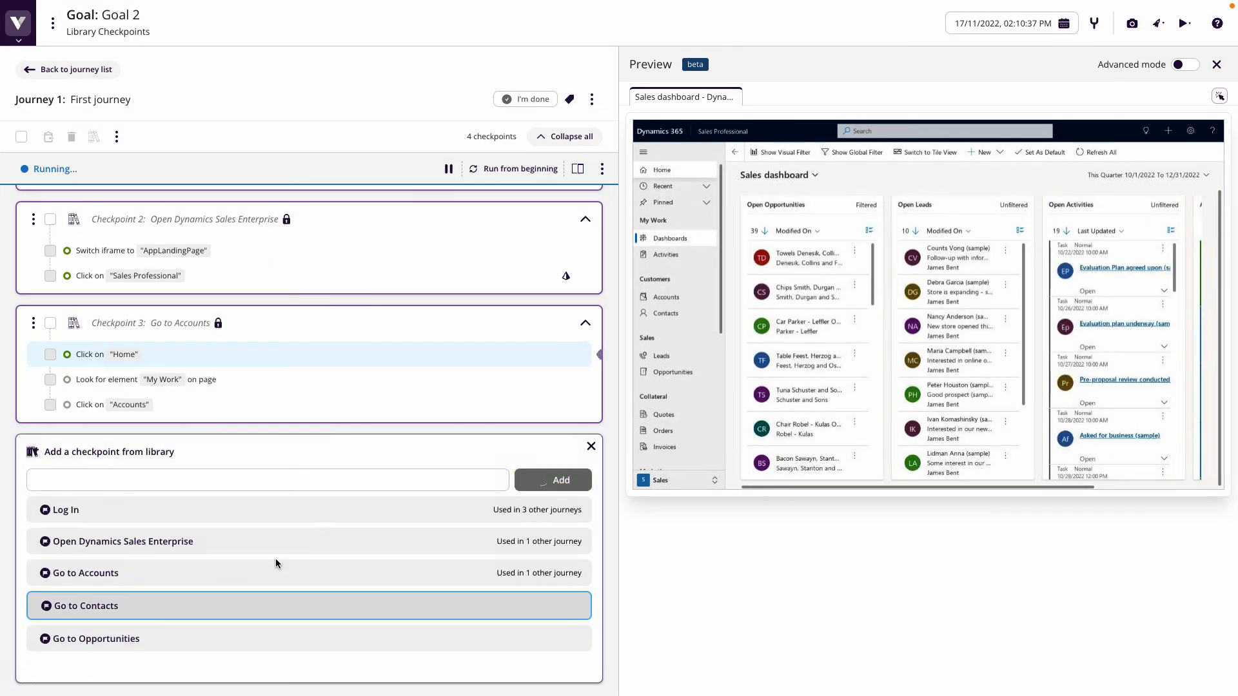
click(173, 664)
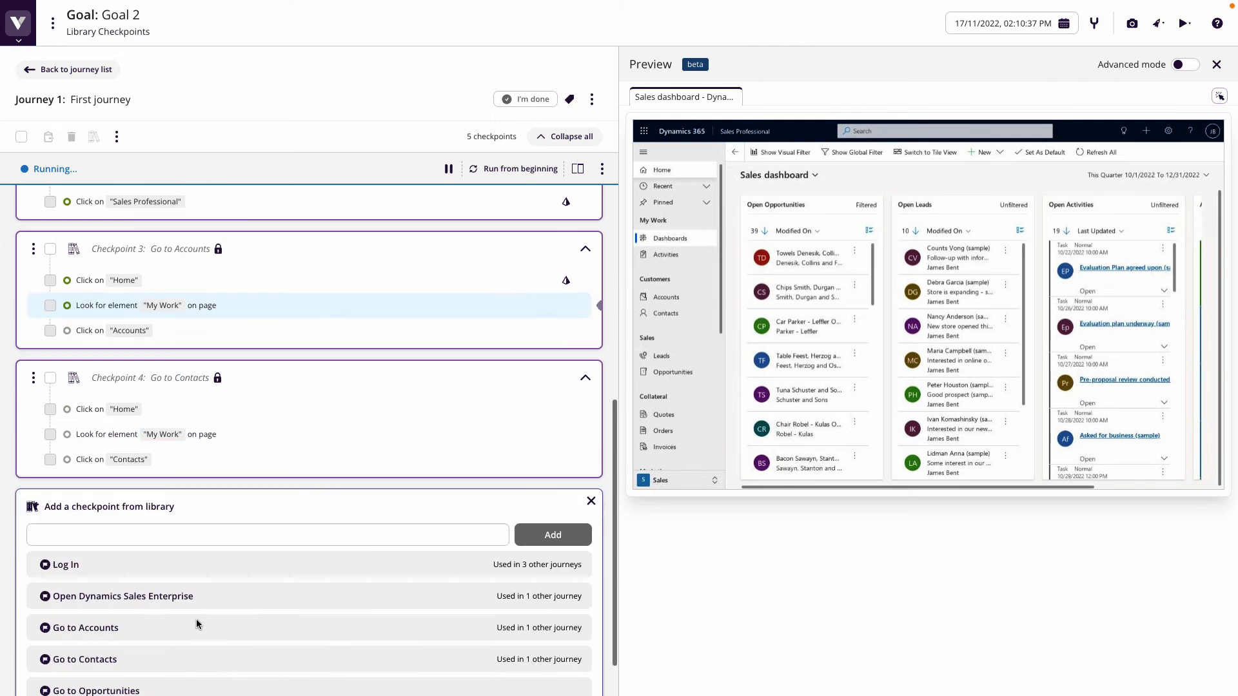
click(125, 668)
click(557, 515)
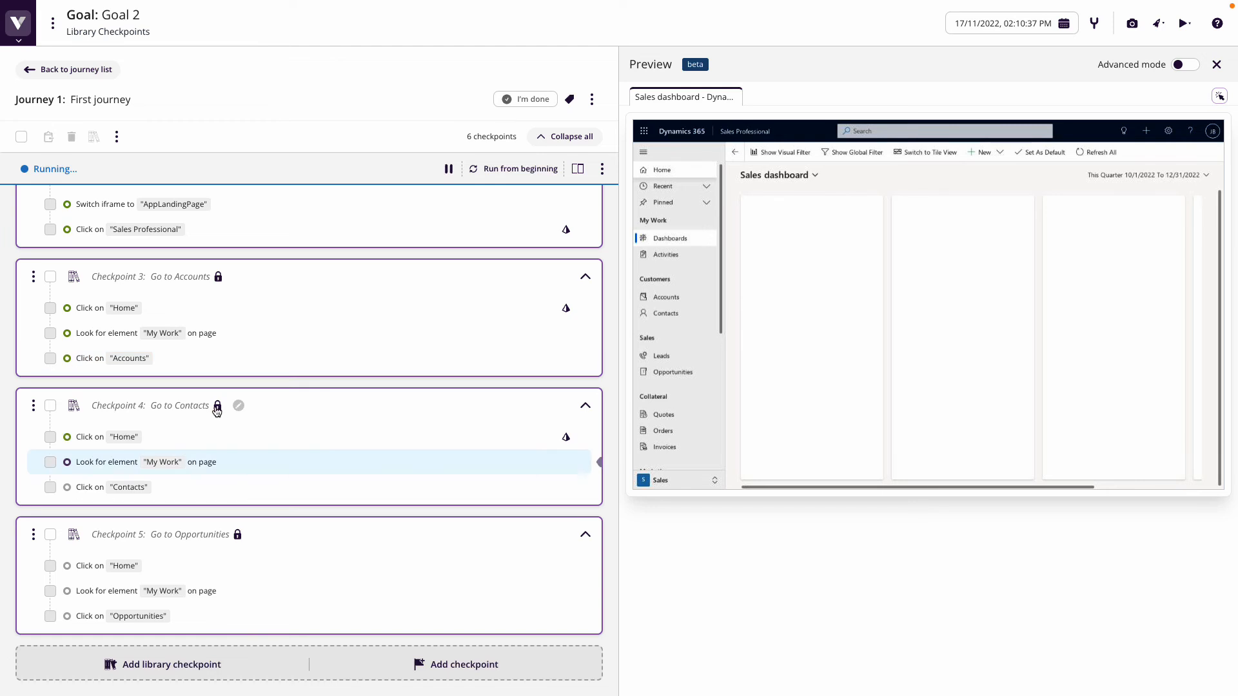
Unlock the Go to Contacts library checkpoint for editing, then lock it again without changing its steps.
mouse_move(106, 451)
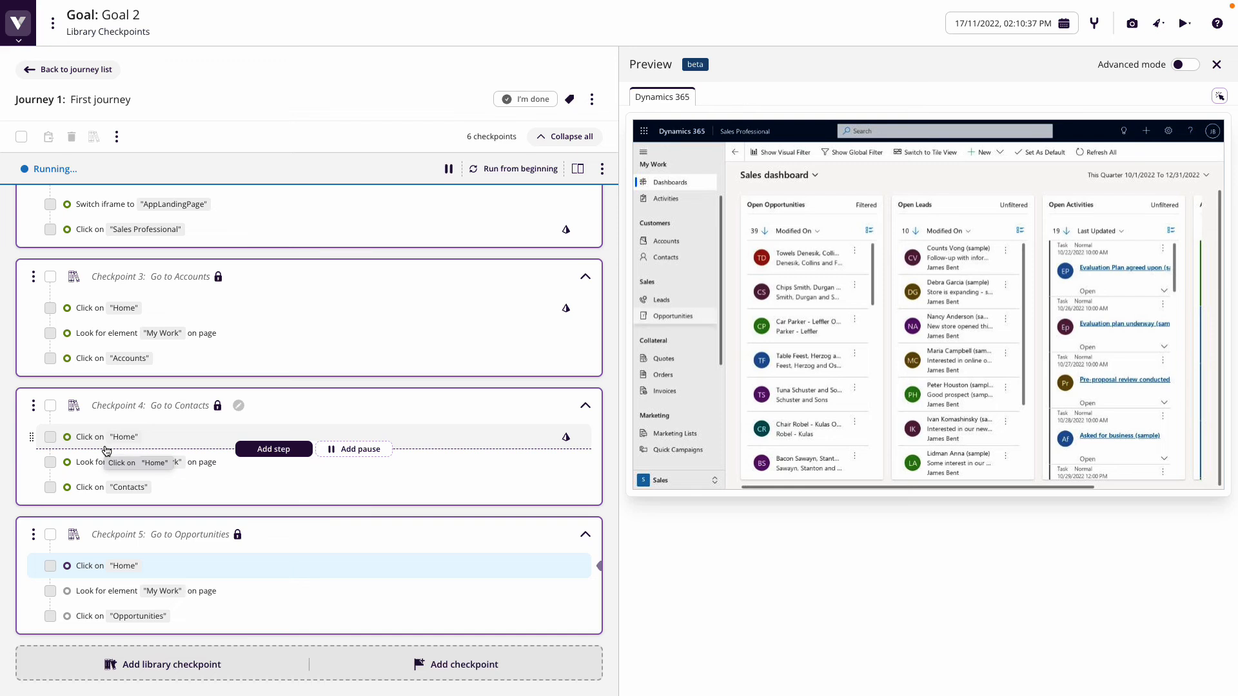
click(218, 406)
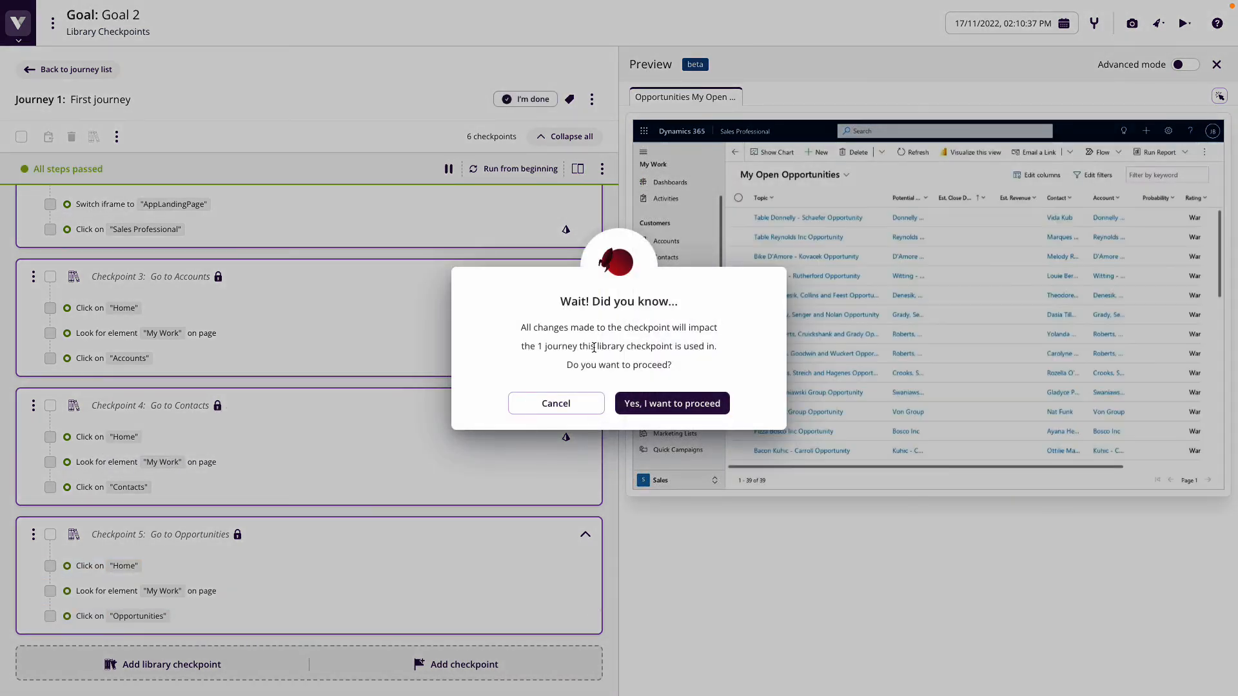
click(664, 403)
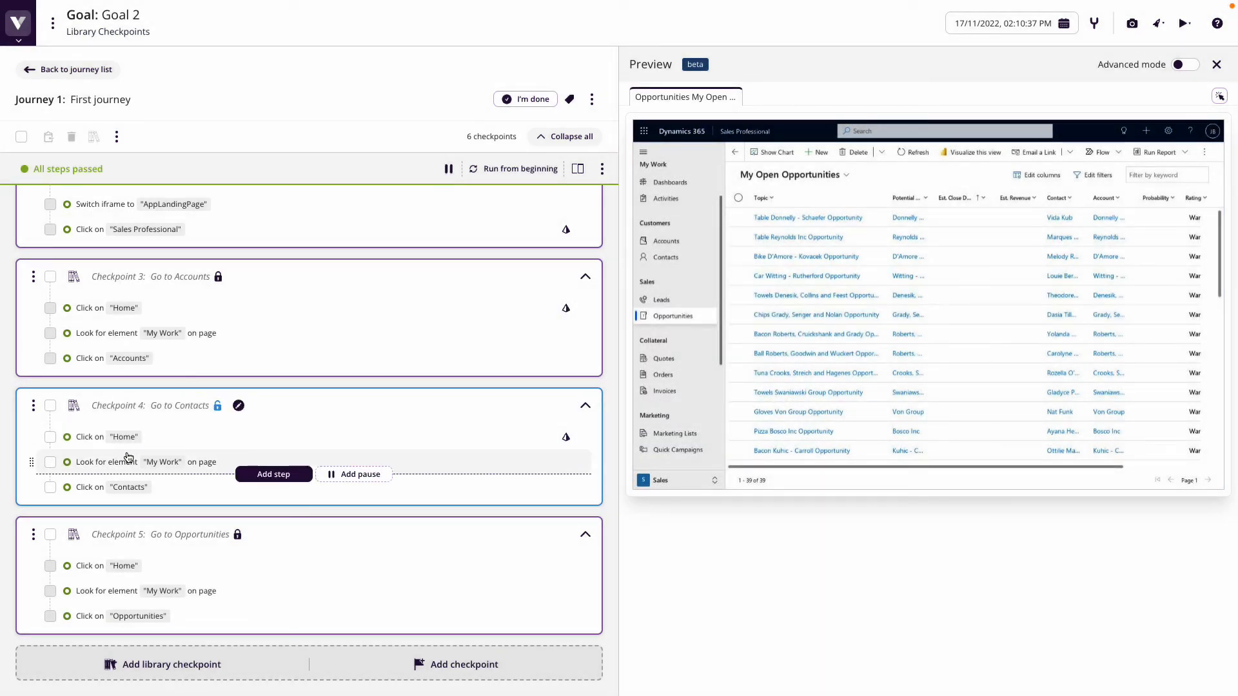
click(218, 408)
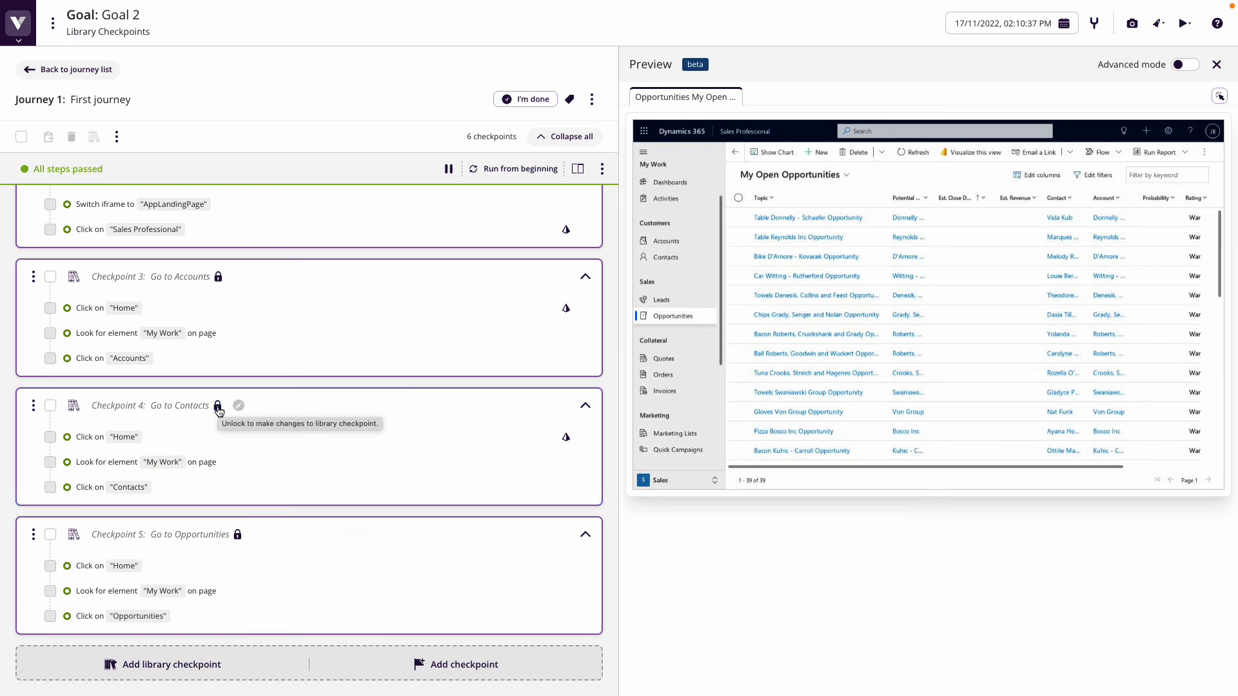
click(32, 405)
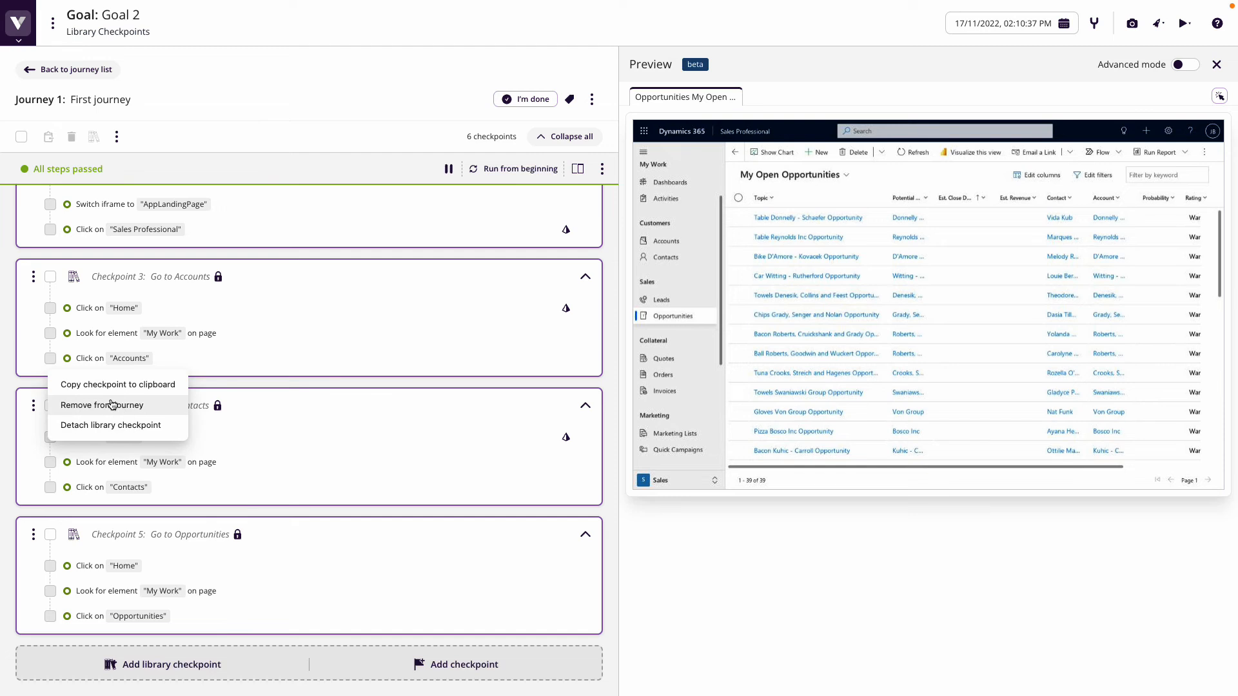
click(7, 443)
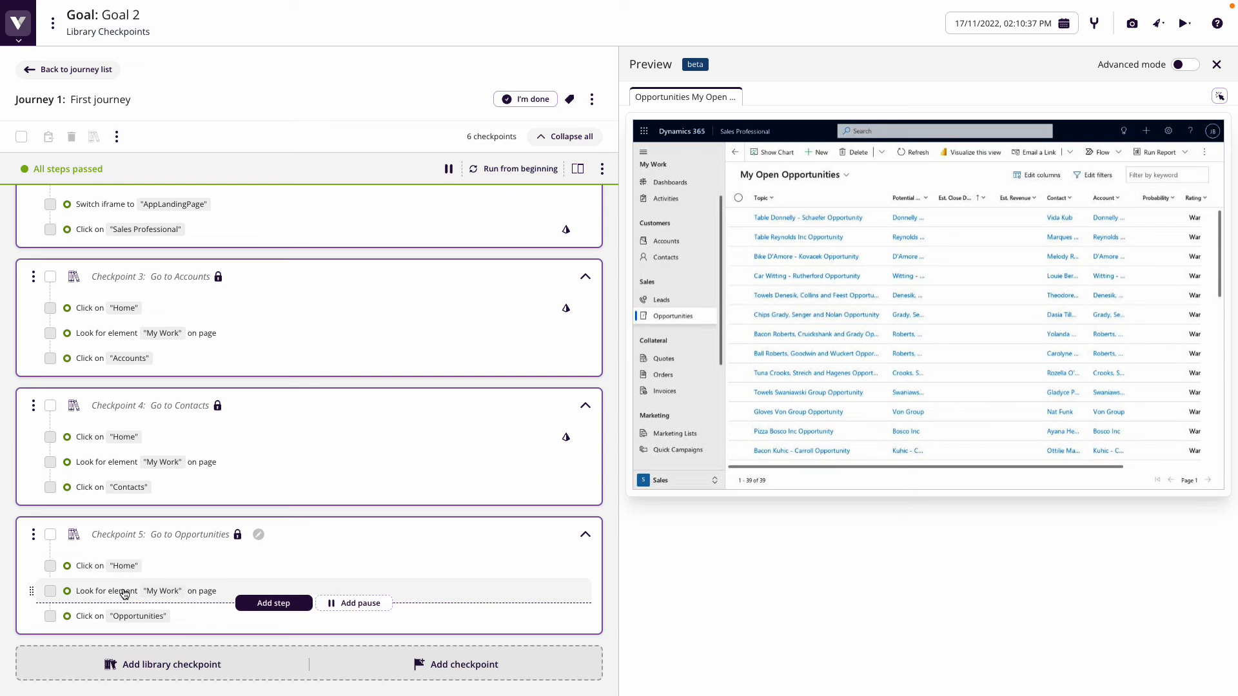
Detach the Go to Opportunities checkpoint from the library in Goal 2's First journey.
click(34, 535)
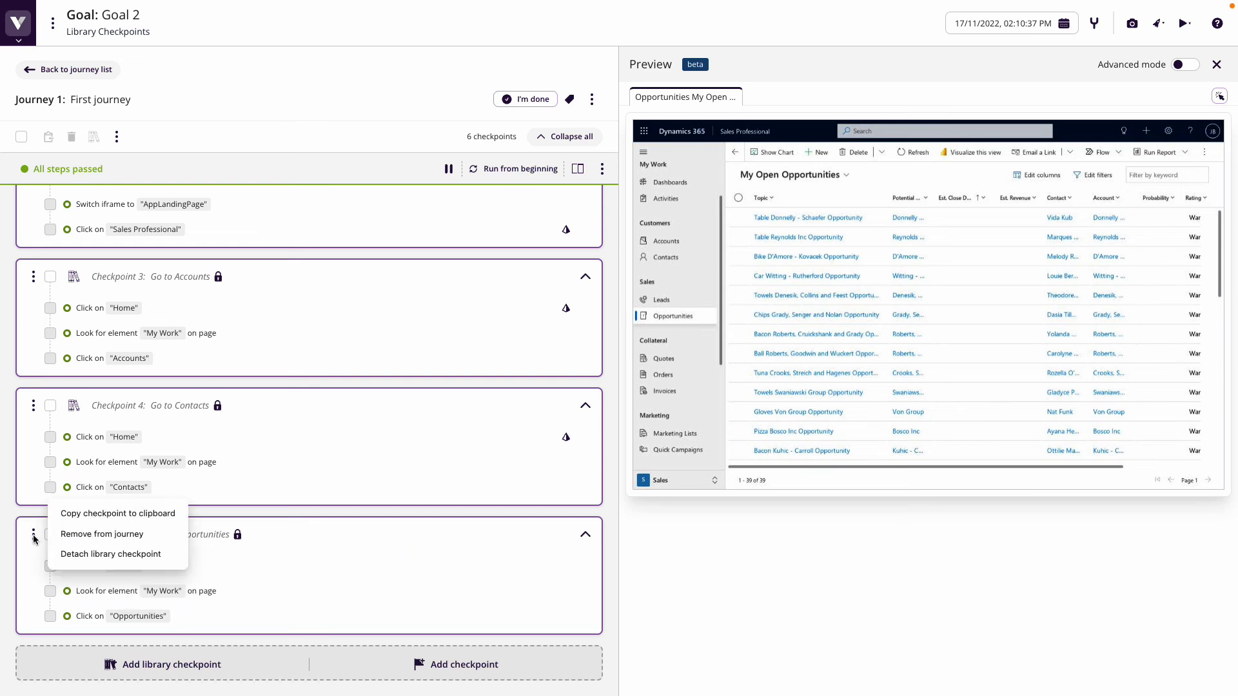
click(122, 554)
click(663, 404)
mouse_move(464, 579)
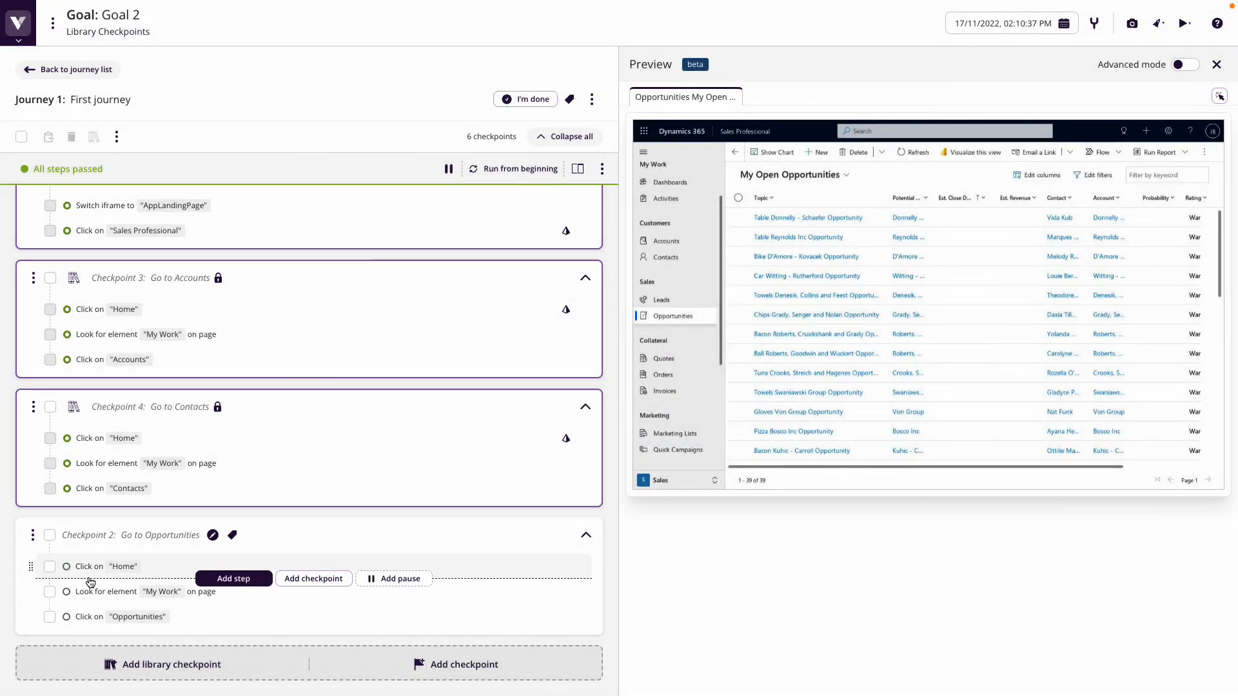
Review the journey's checkpoints and the list of library checkpoints available to add, then close the list without adding any.
scroll(278, 446, up, 5)
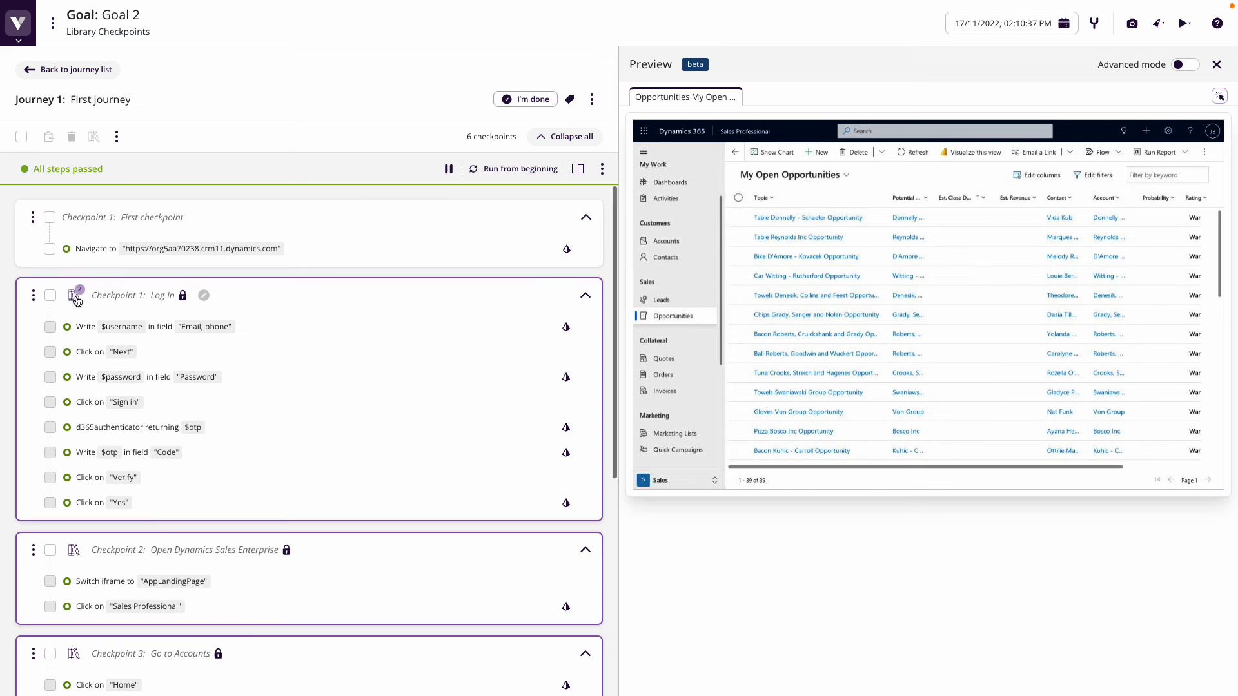
scroll(76, 301, down, 5)
click(169, 662)
scroll(268, 581, down, 3)
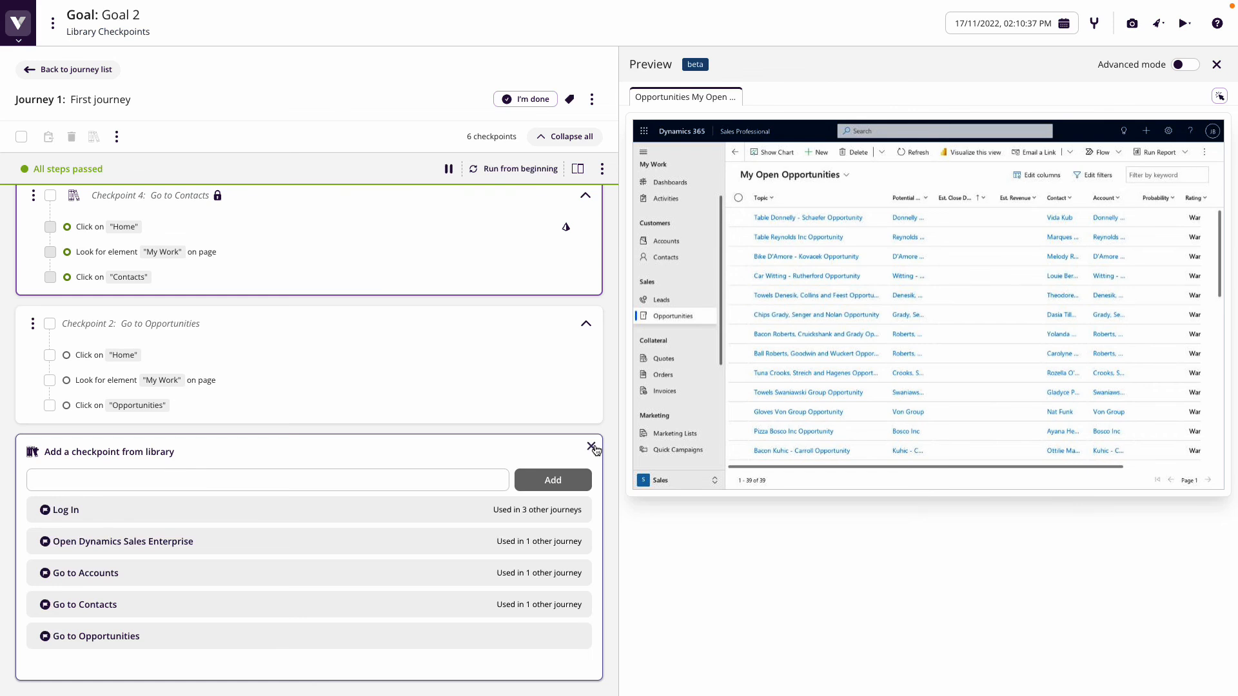
click(591, 448)
Create a new checkpoint titled "Add Opportunity" at the end of the journey, after Go to Opportunities.
scroll(592, 450, up, 15)
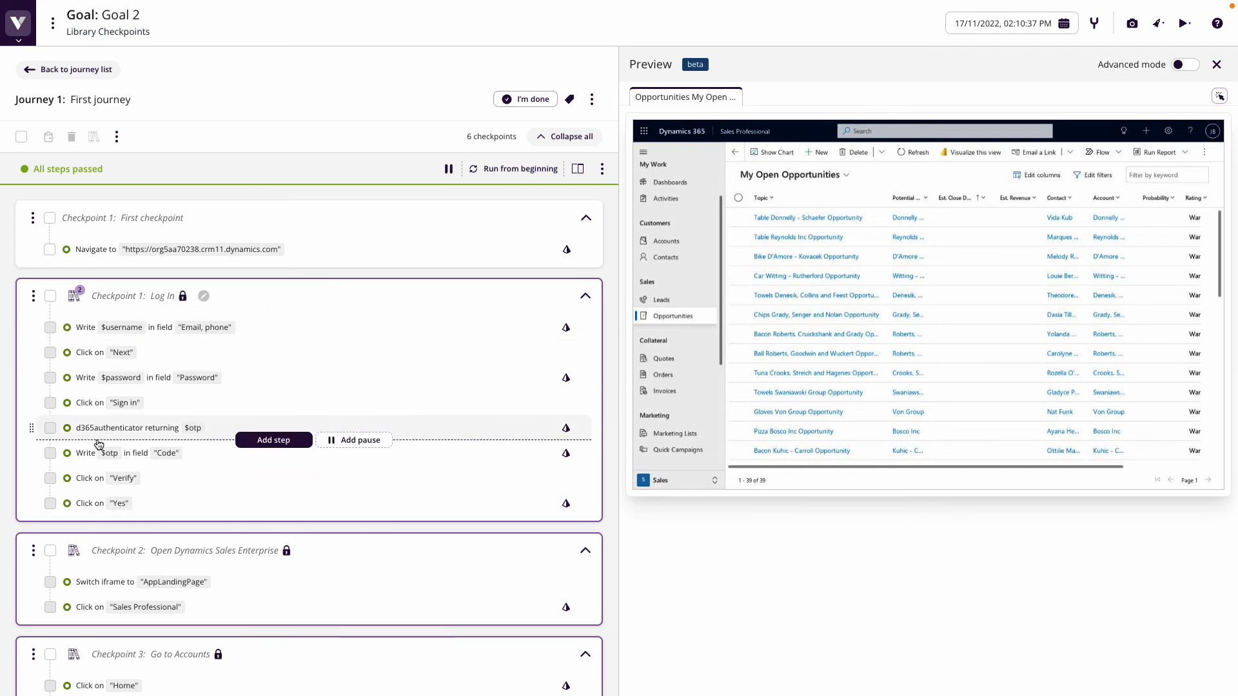
scroll(97, 438, down, 5)
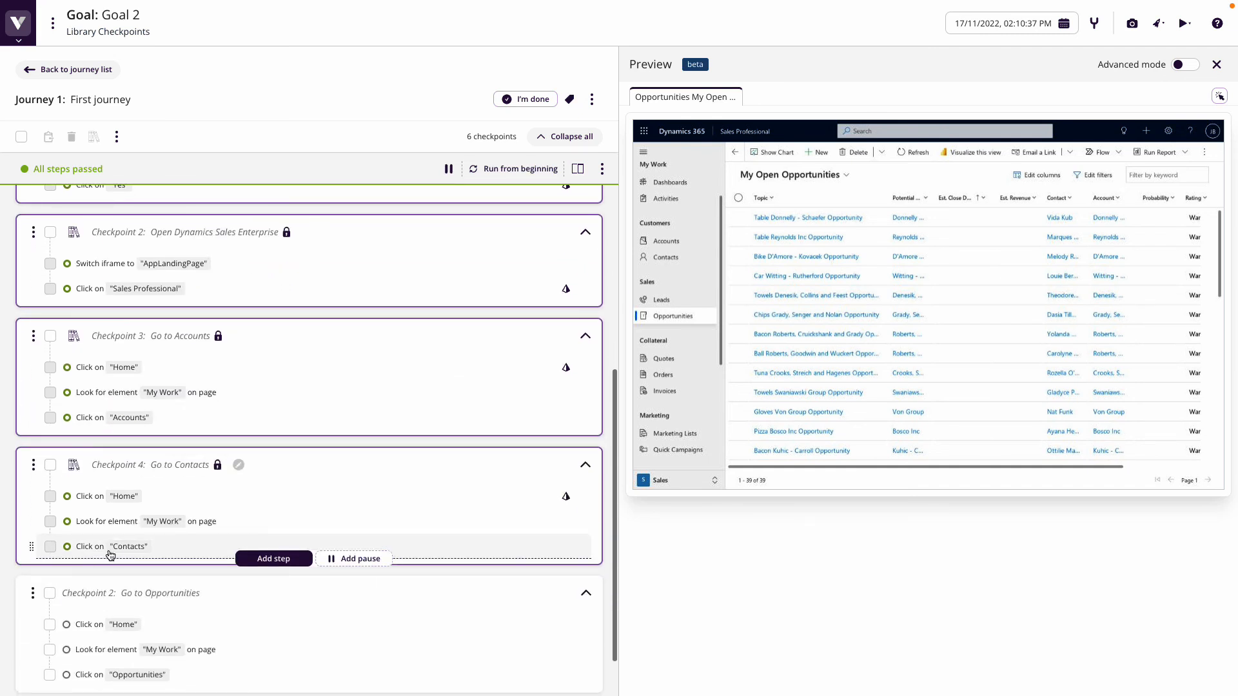
scroll(113, 548, down, 1)
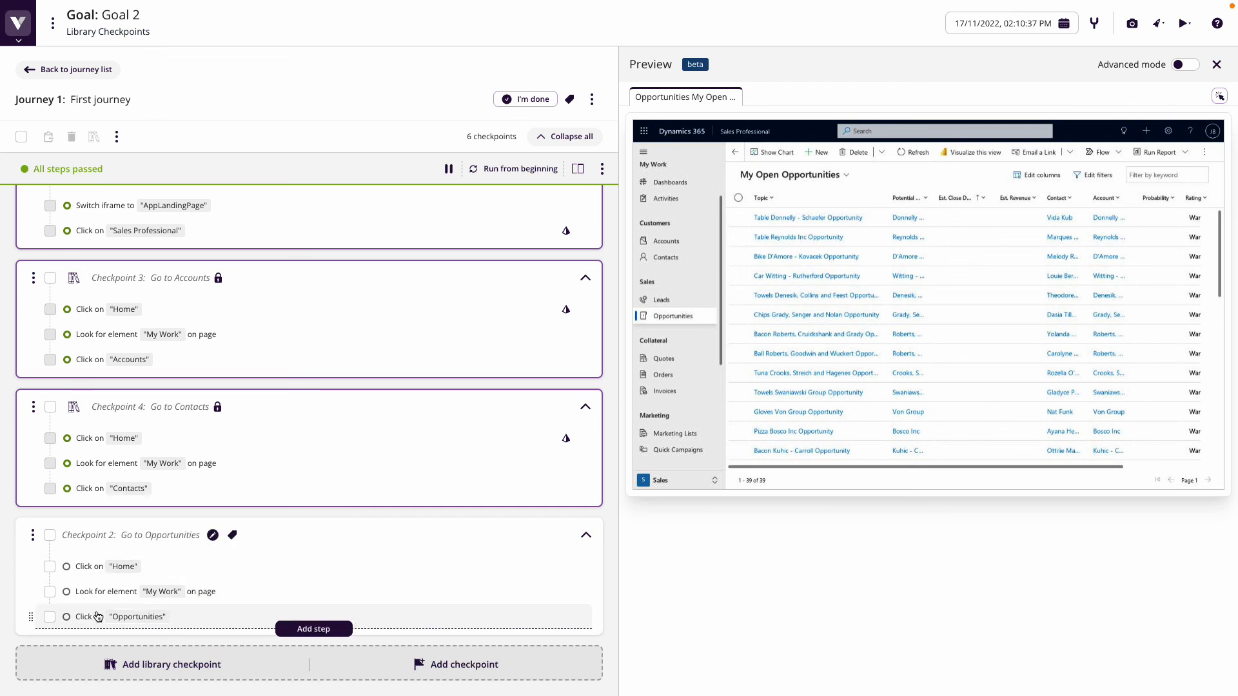
click(449, 671)
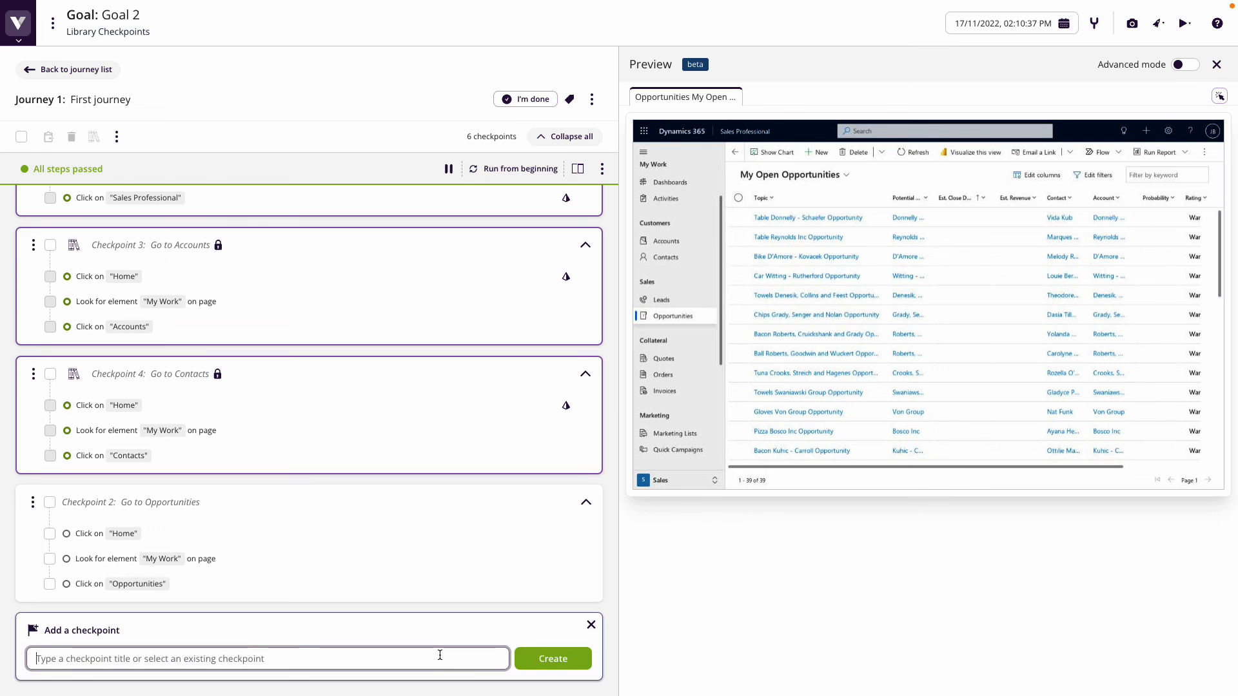
text(Add)
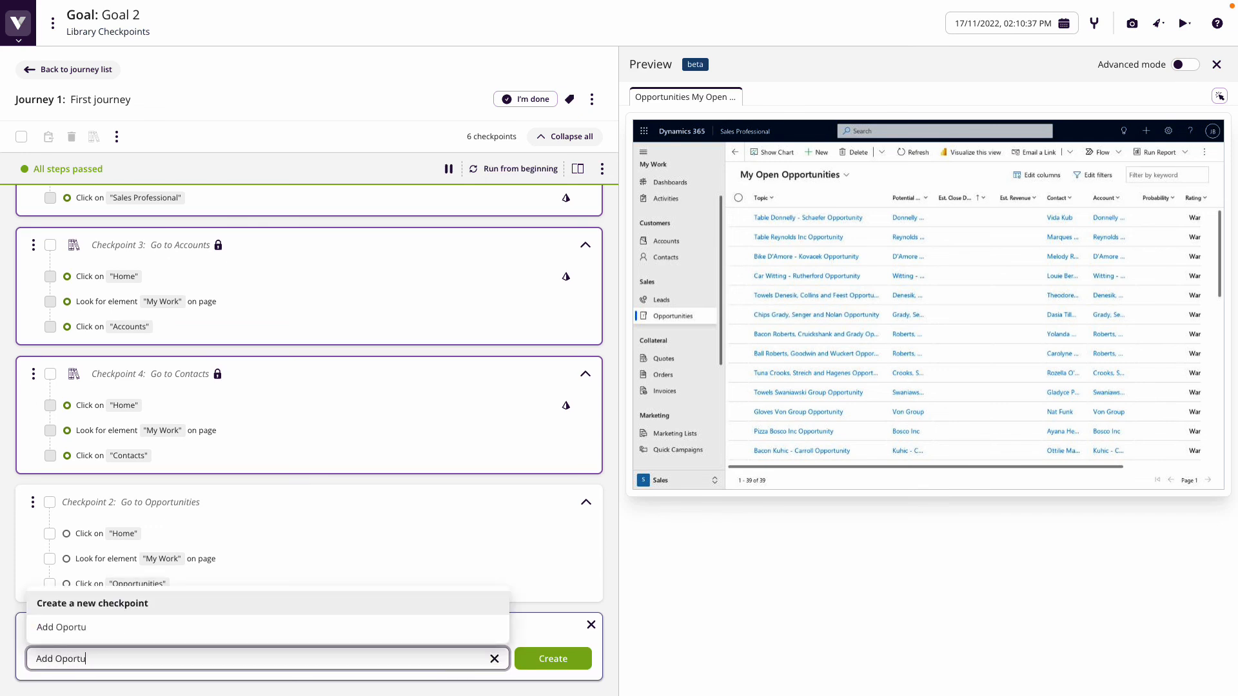
text( Opportunity)
key(Return)
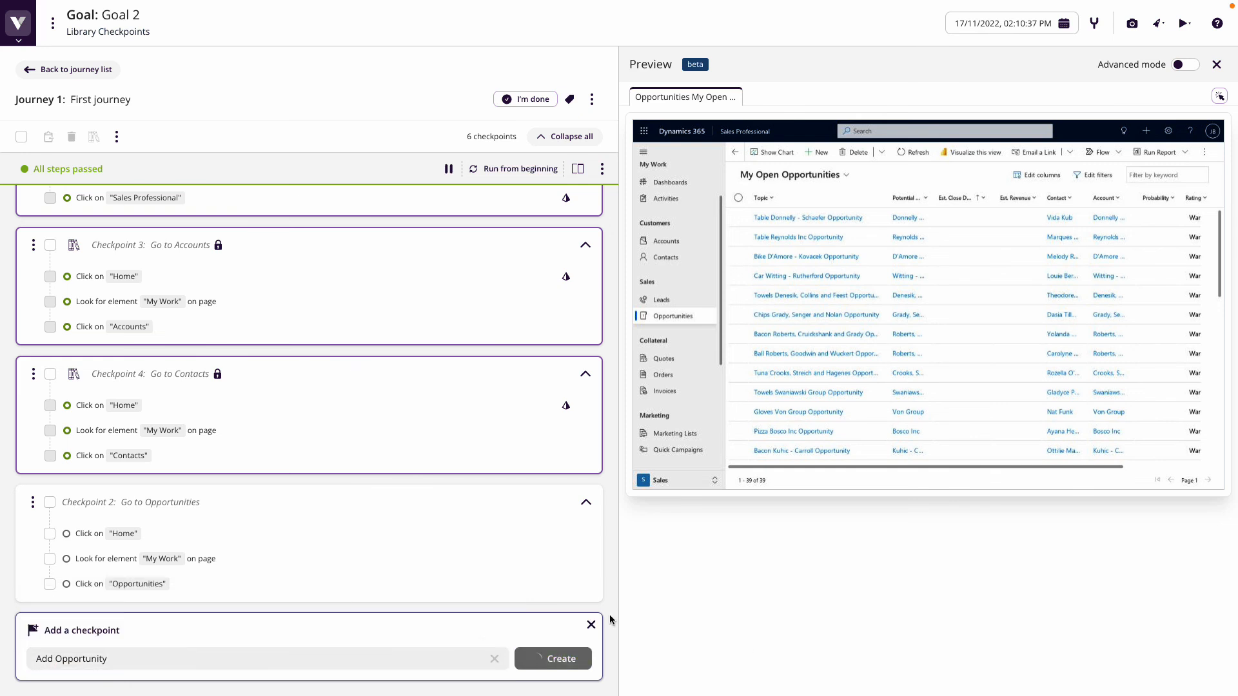
Copy the Navigate step's URL and create a project goal named "Test Dynamics" with starting URL org5aa70238.crm11.dynamics.com and a first journey.
scroll(409, 432, up, 6)
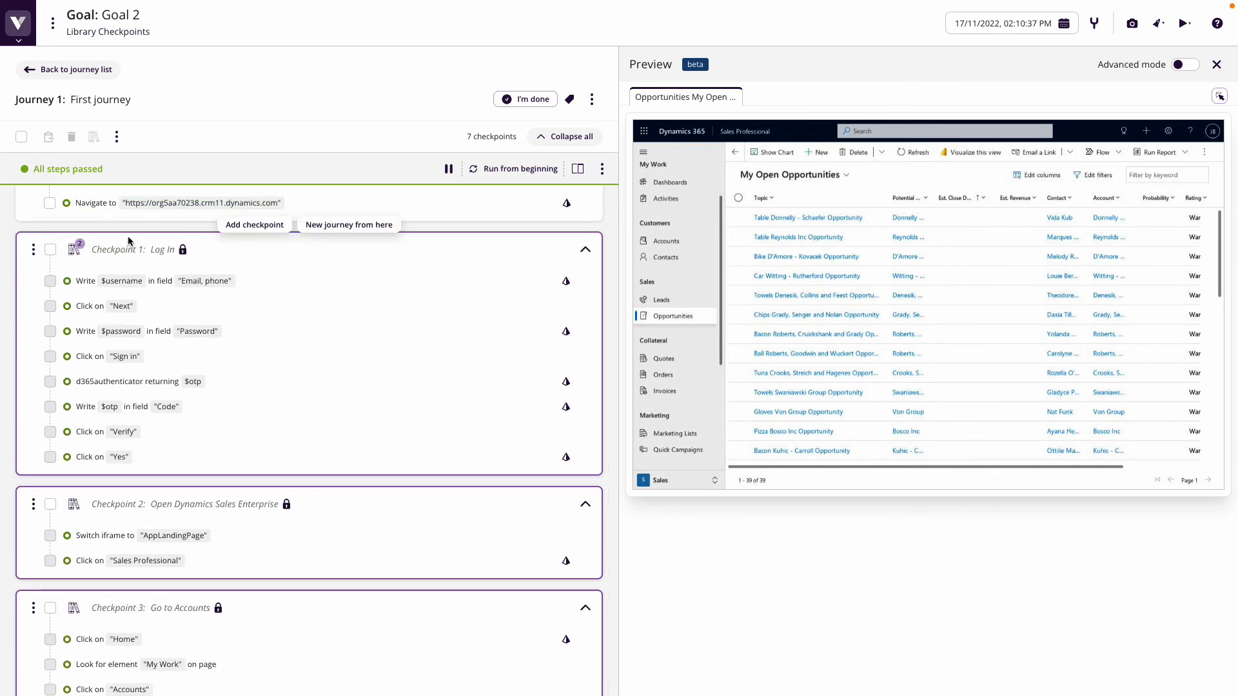
drag(278, 205, 125, 221)
click(18, 39)
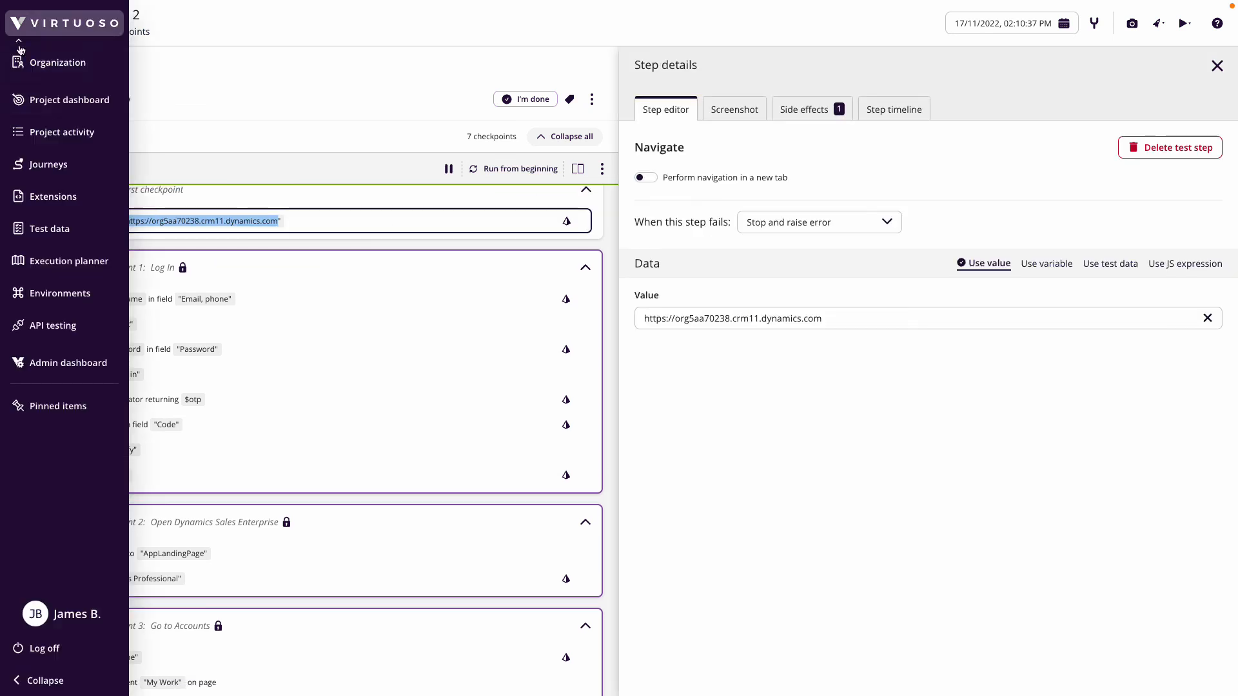
click(52, 103)
click(1163, 110)
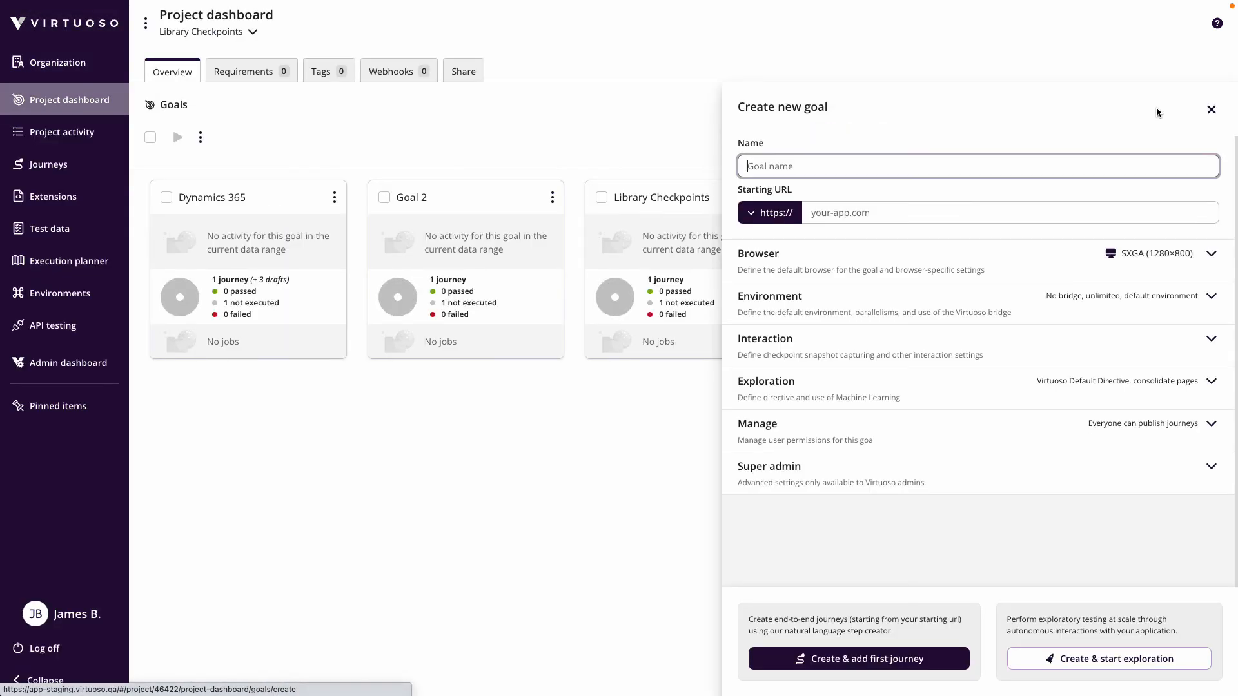
click(878, 219)
text(org5aa70238.crm11.dynamics.com)
click(843, 169)
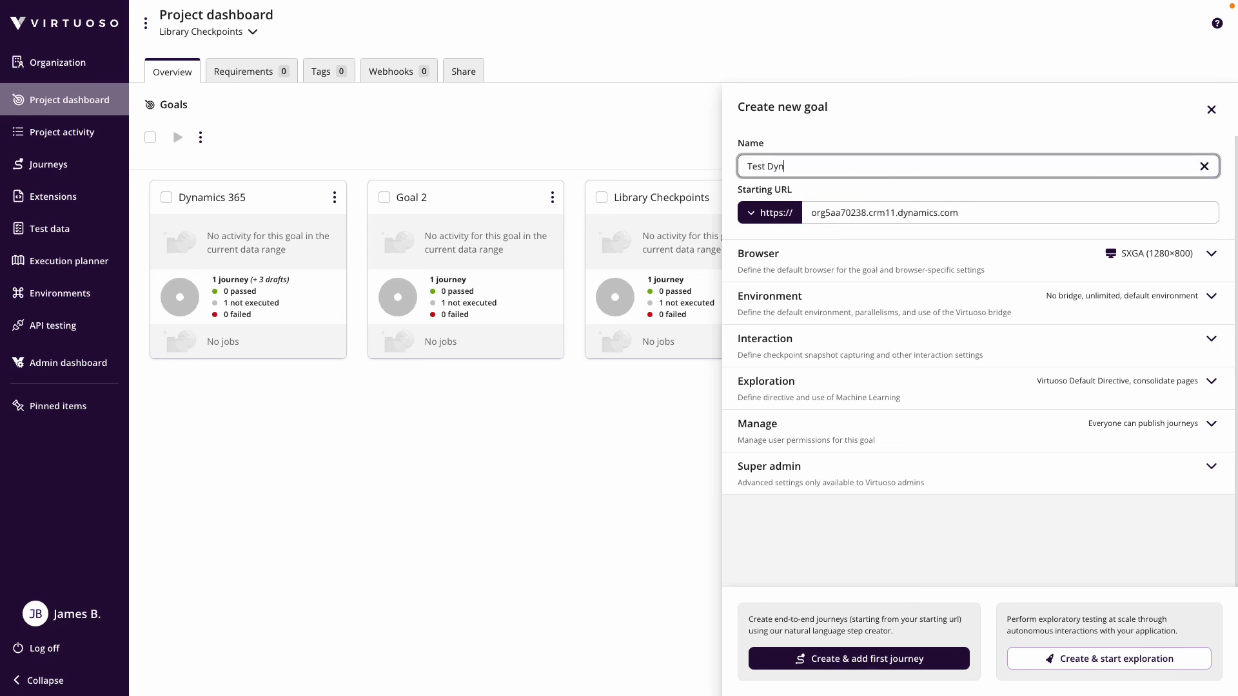
click(902, 661)
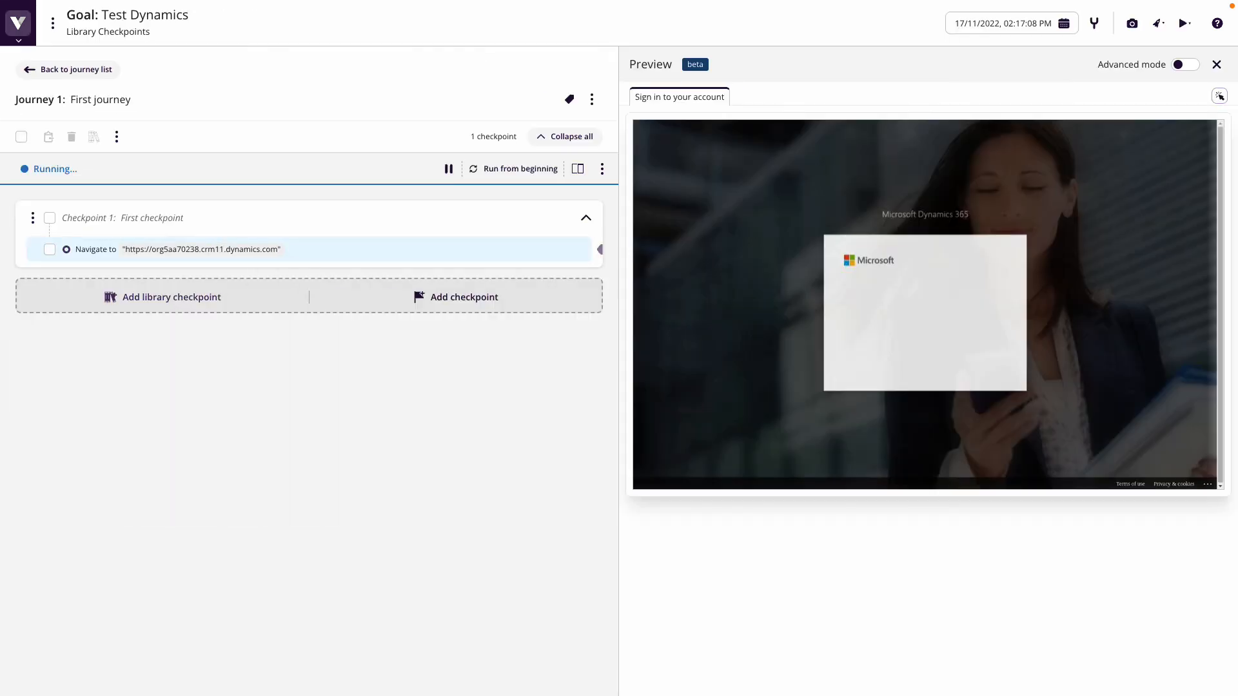
Add the Log In and Open Dynamics Sales Enterprise library checkpoints to the First journey of Test Dynamics.
click(177, 302)
click(337, 356)
click(552, 323)
click(177, 551)
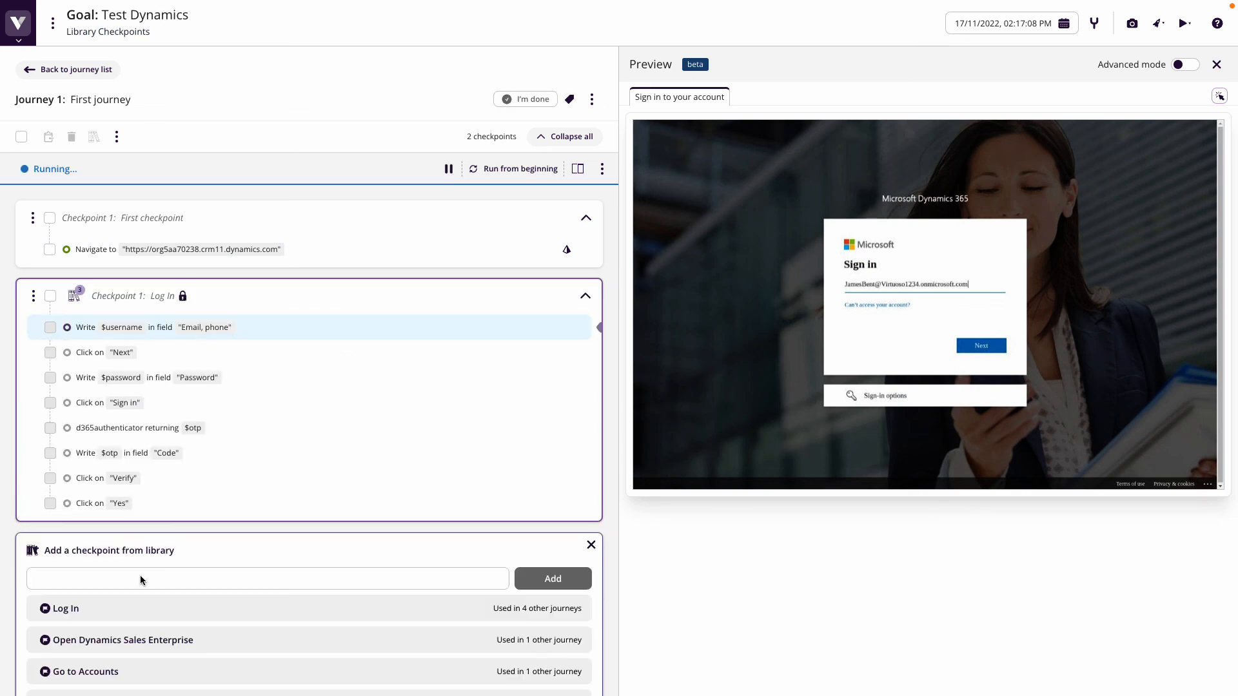
click(123, 647)
click(552, 578)
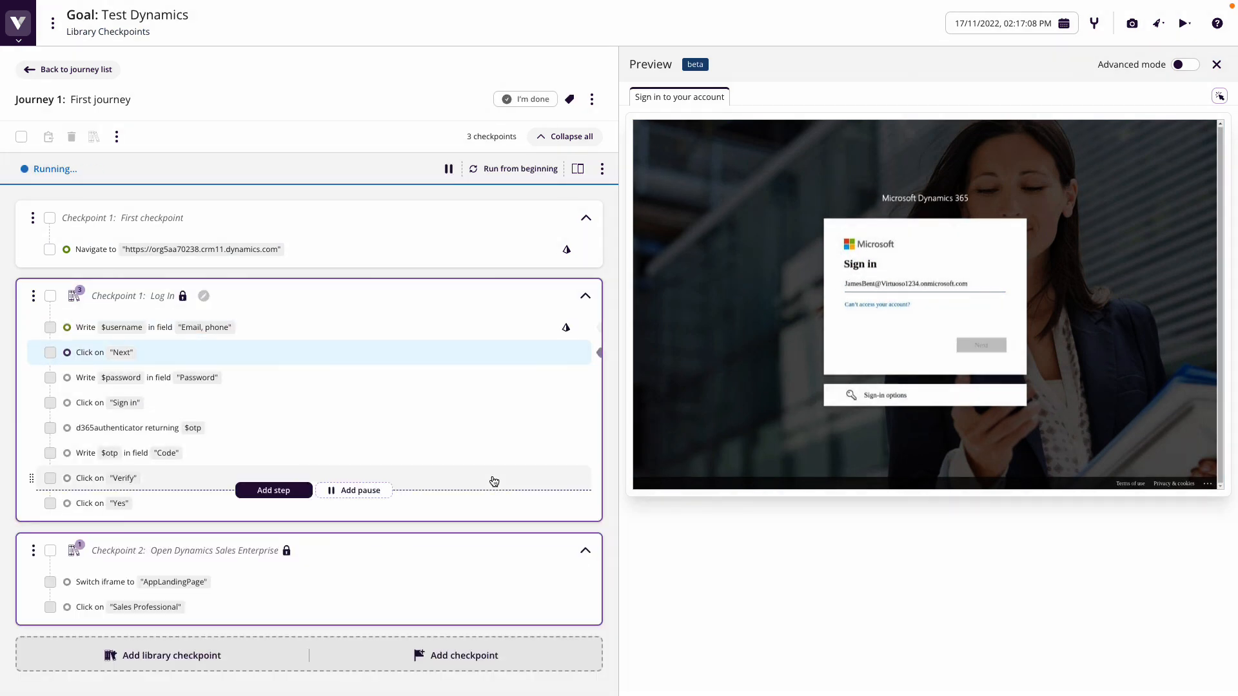
Append the Go to Opportunities library checkpoint after Open Dynamics Sales Enterprise and follow the journey's run.
click(252, 650)
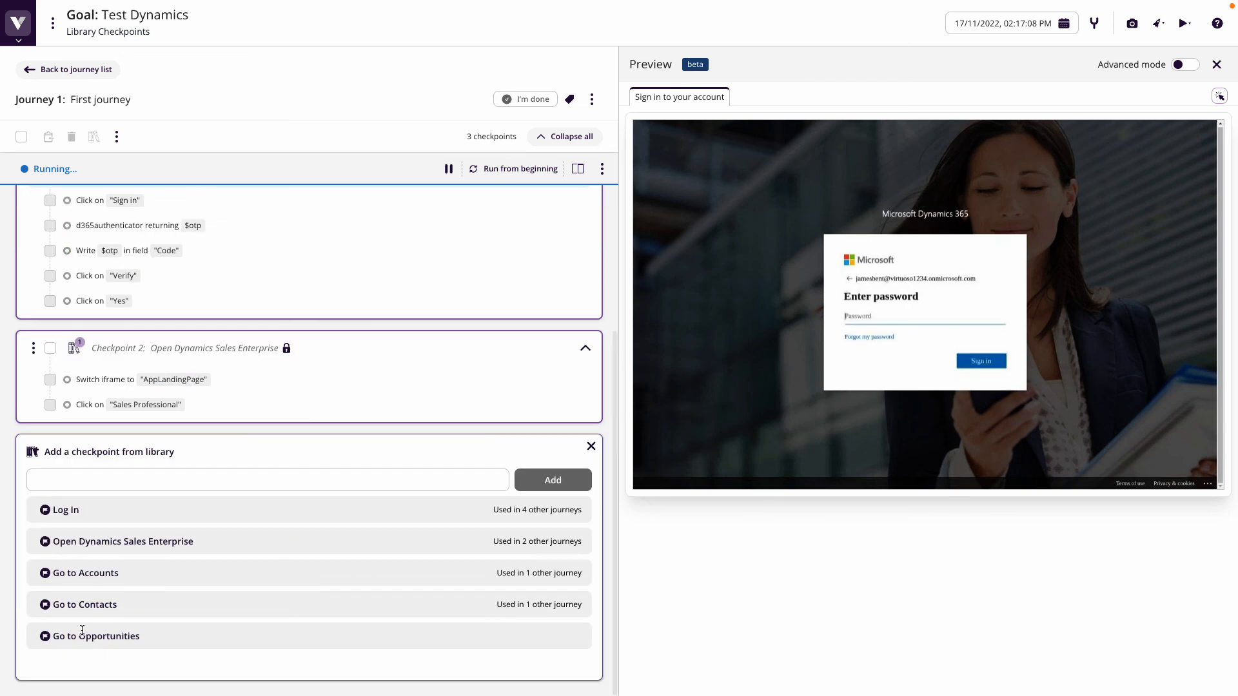
click(273, 630)
click(575, 485)
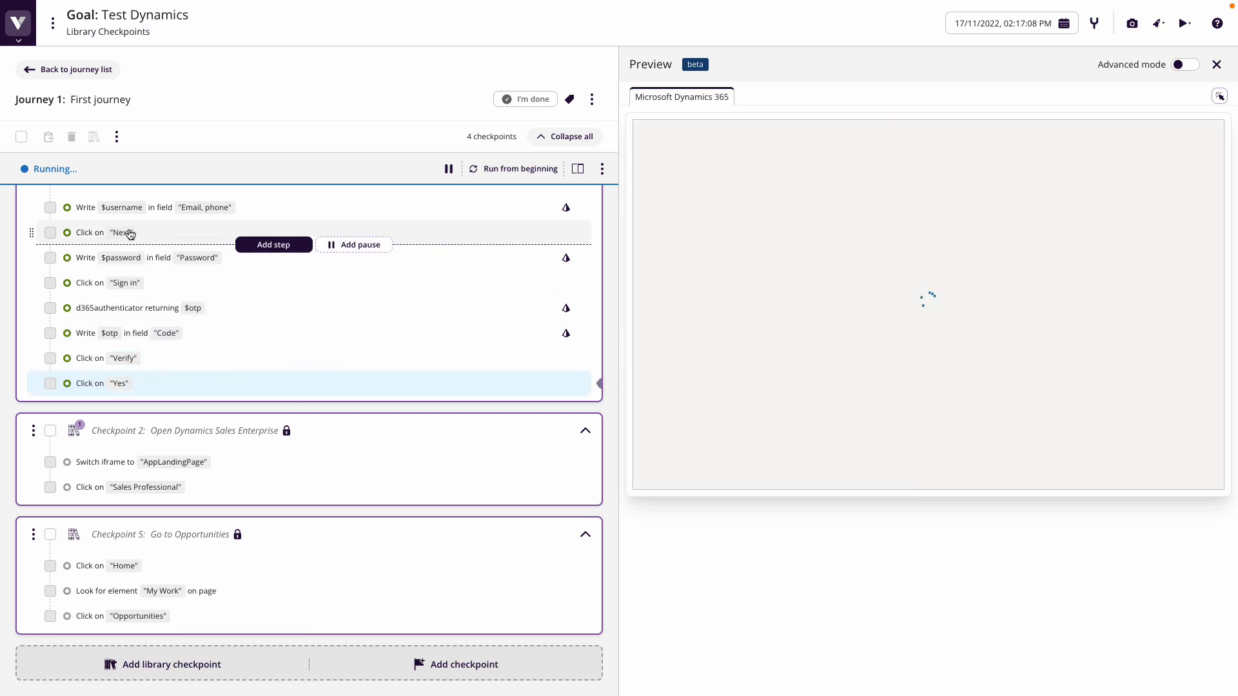
scroll(129, 234, up, 1)
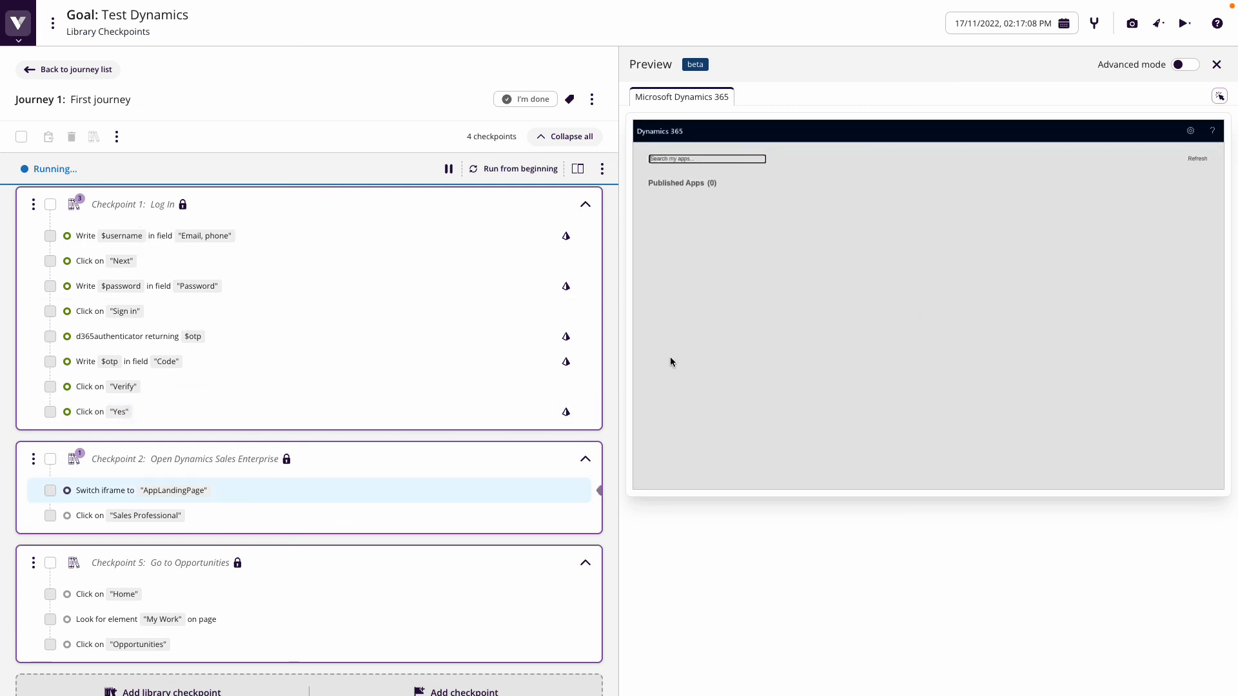
scroll(602, 384, down, 1)
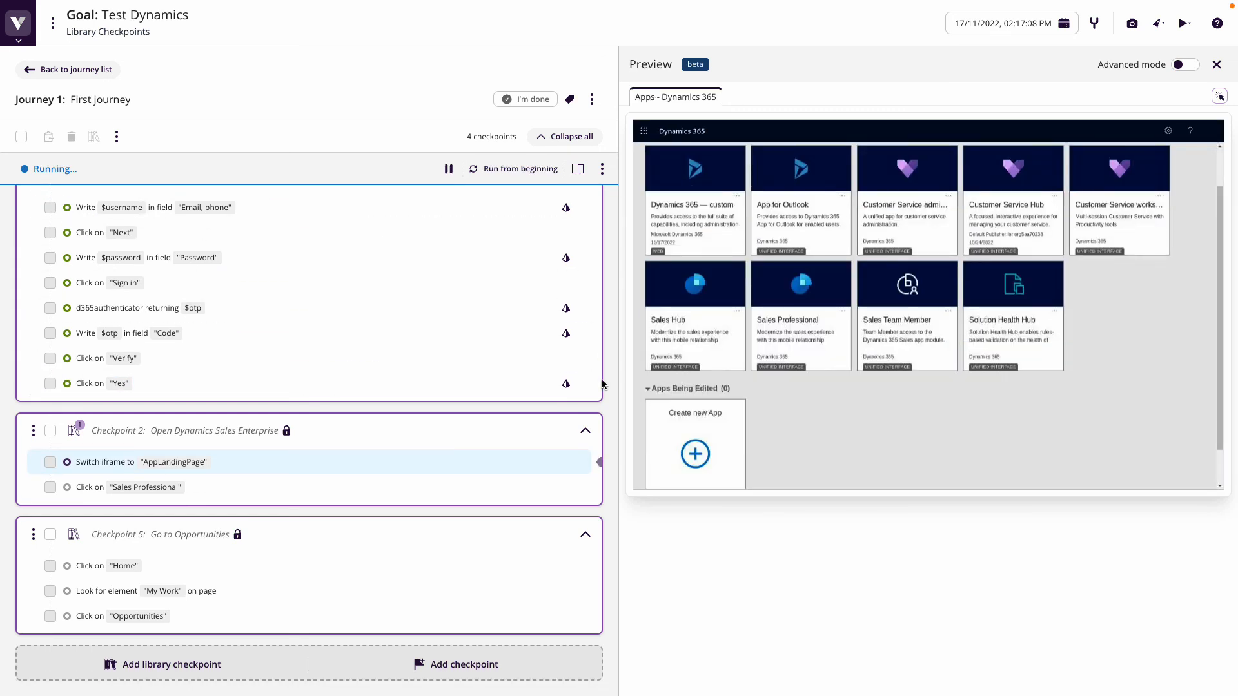